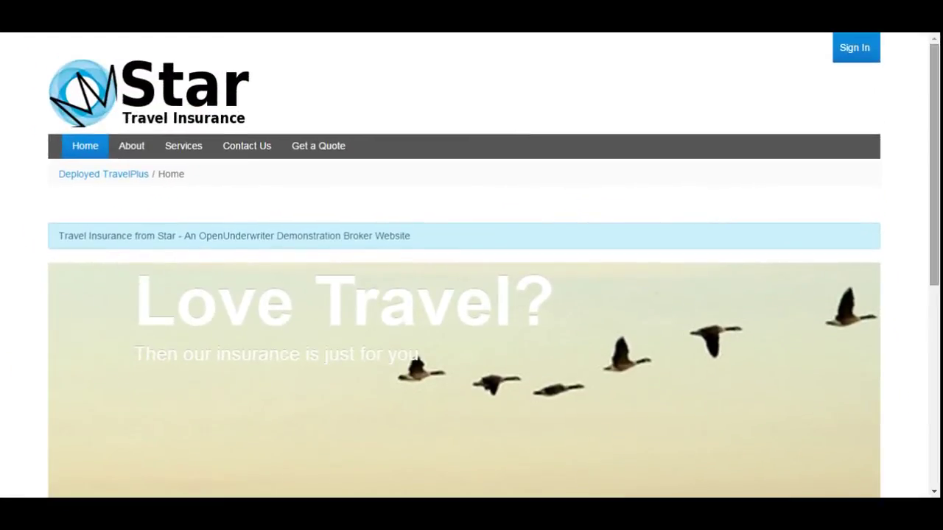
# - Go to the Star Travel Insurance Get a Quote form
pyautogui.scroll(-5, 925, 202)
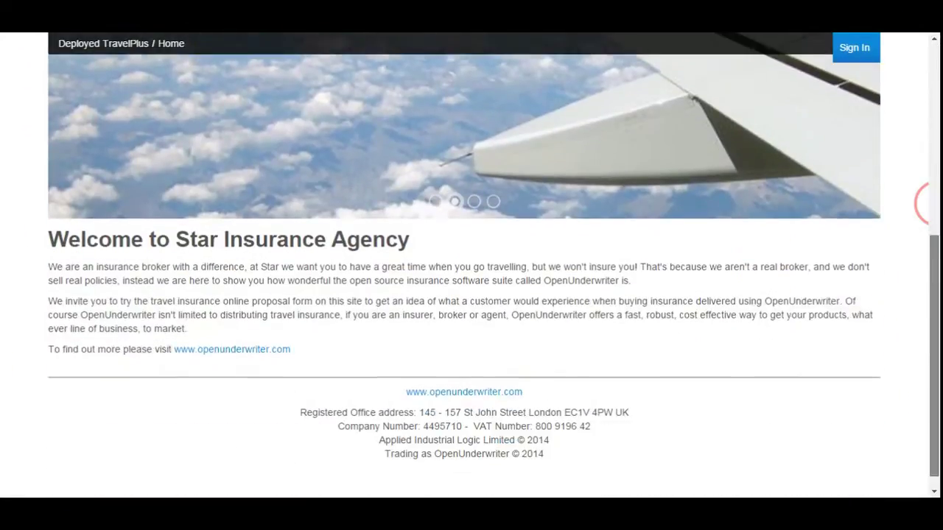
pyautogui.scroll(-1, 925, 204)
pyautogui.scroll(6, 925, 203)
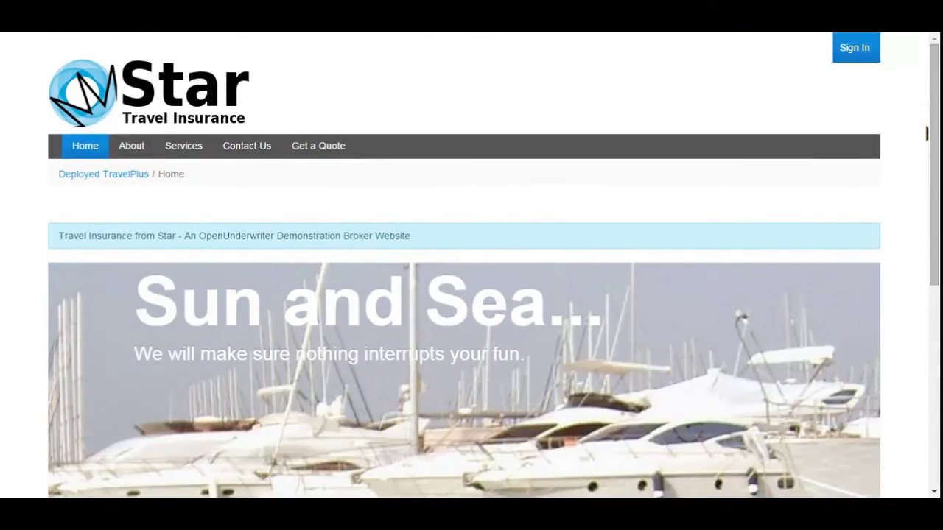
pyautogui.click(339, 147)
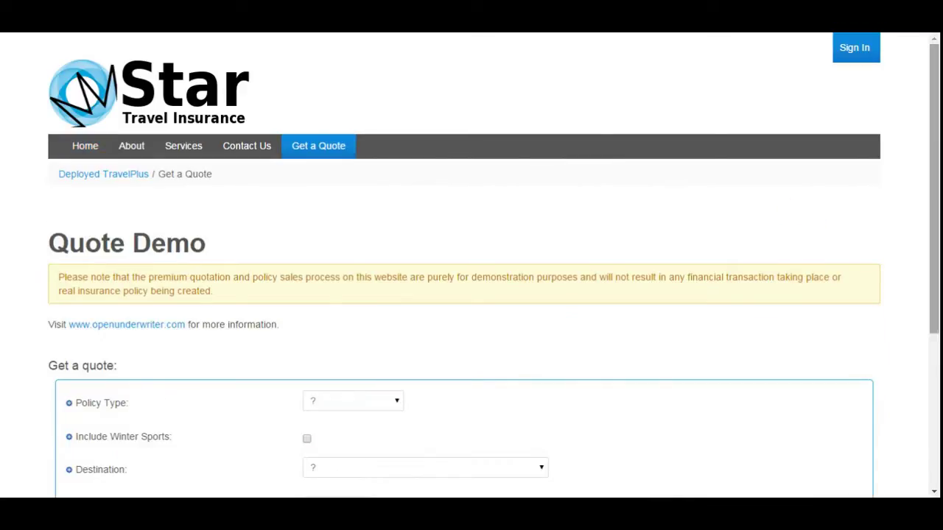
pyautogui.moveTo(934, 216); pyautogui.dragTo(932, 247)
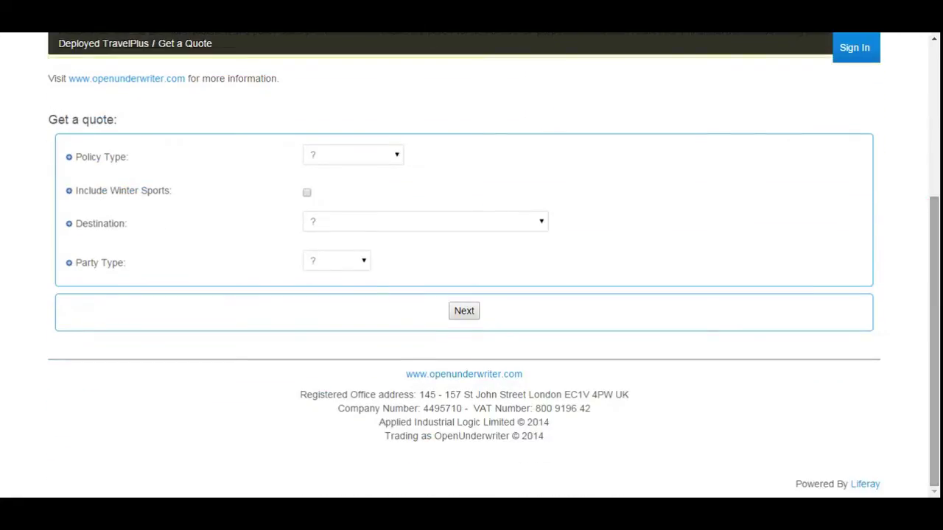
# - Set Policy Type to Single Trip, Destination to Europe and Party Type to Individual
pyautogui.click(373, 161)
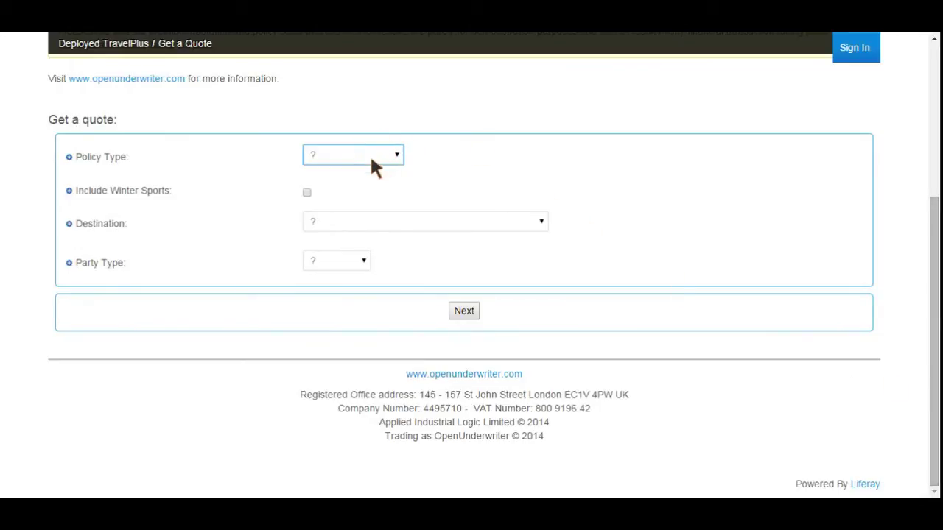
pyautogui.click(370, 180)
pyautogui.click(376, 225)
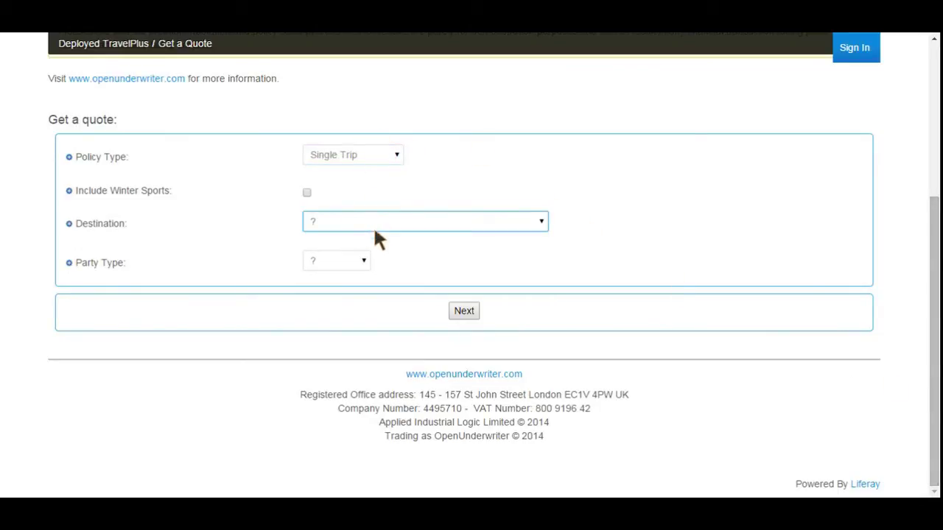
pyautogui.click(379, 243)
pyautogui.click(360, 264)
pyautogui.click(360, 288)
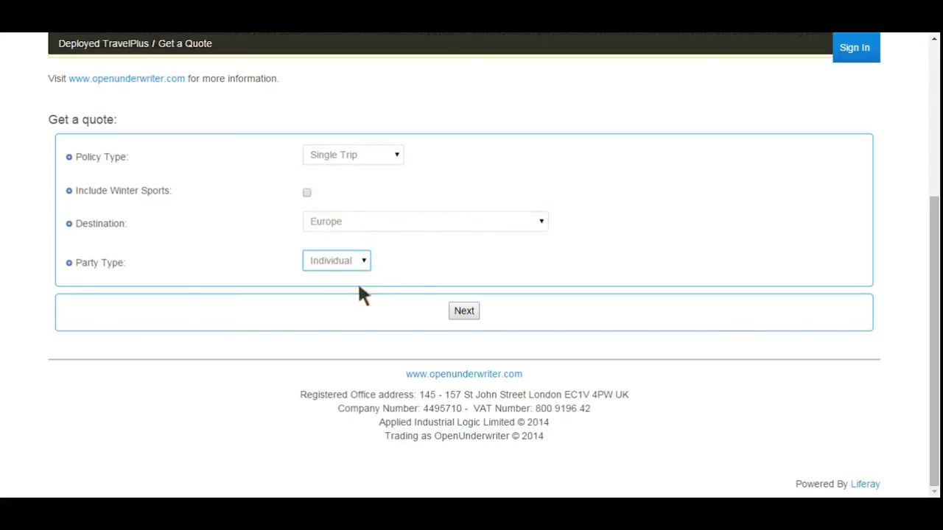
# - Continue to cover details and enter the traveller's first name and surname
pyautogui.click(467, 311)
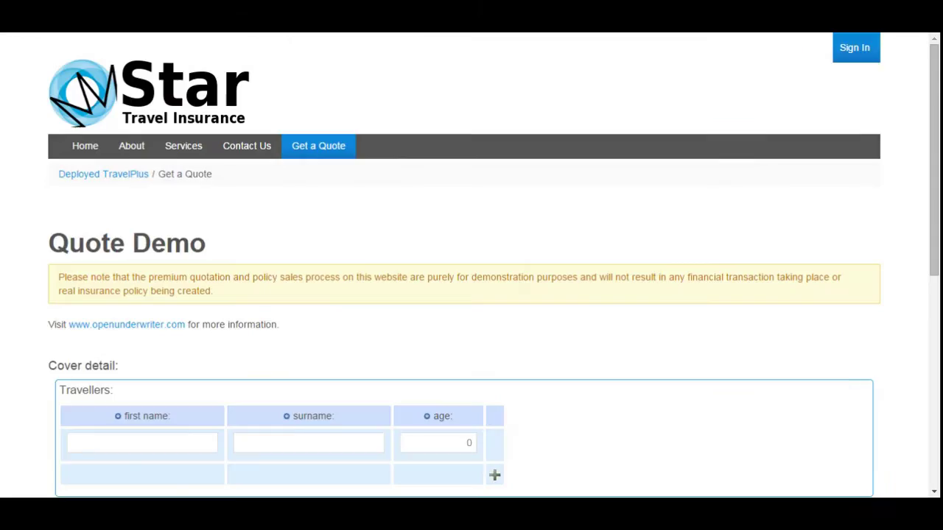
pyautogui.moveTo(926, 216); pyautogui.dragTo(926, 362)
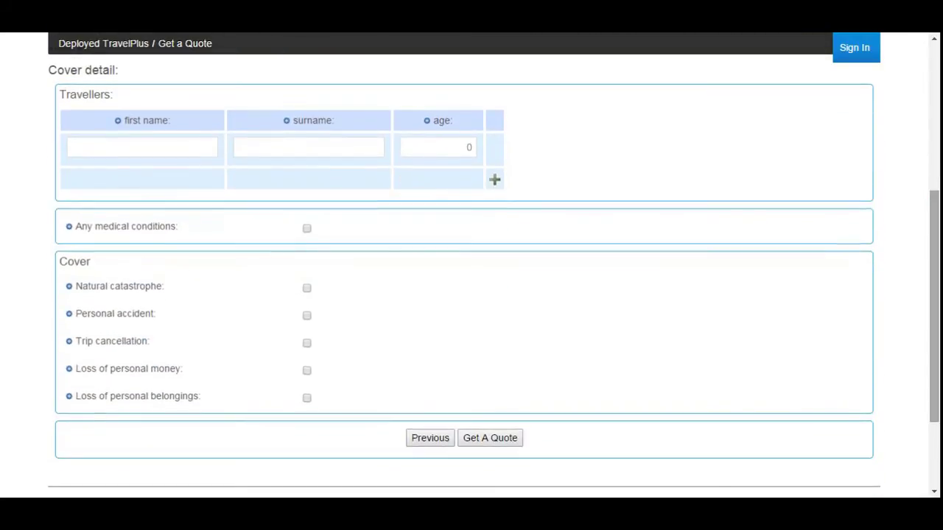
pyautogui.click(207, 152)
pyautogui.write('Andrew')
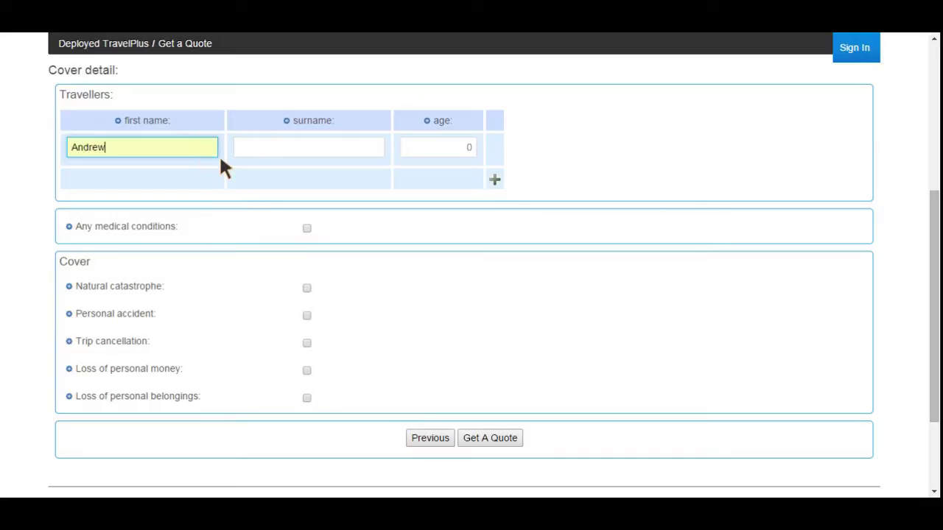
pyautogui.click(248, 151)
pyautogui.write('Smith')
pyautogui.doubleClick(249, 151)
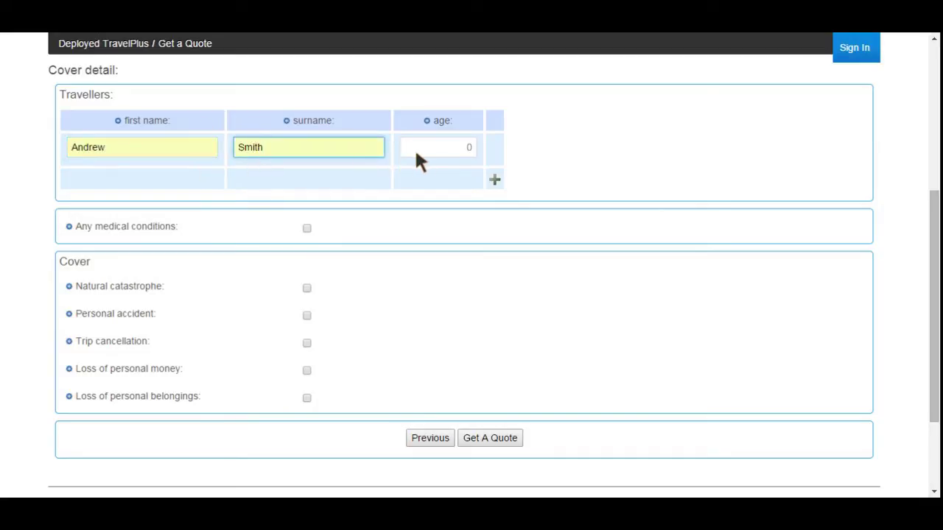
# - Enter age 30, add Personal accident cover, and calculate the quotes
pyautogui.click(425, 155)
pyautogui.write('30')
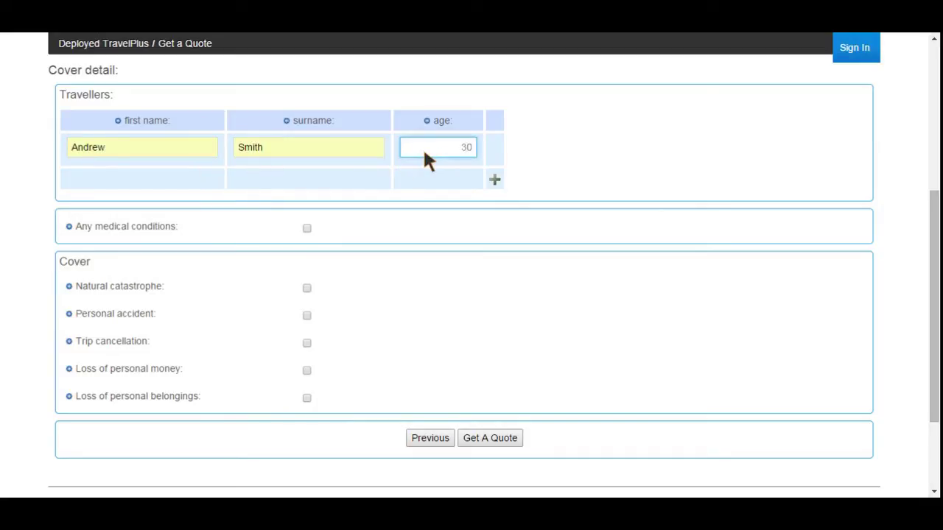
pyautogui.click(306, 316)
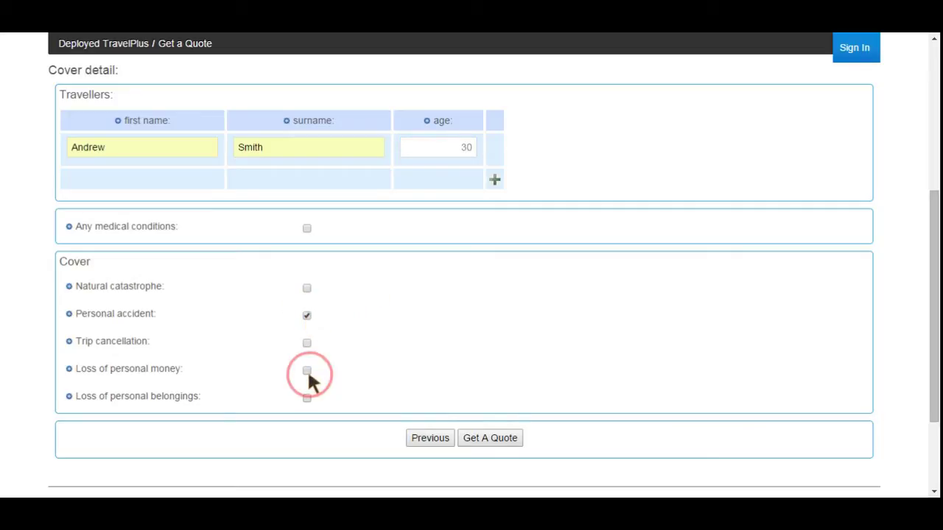
pyautogui.click(482, 439)
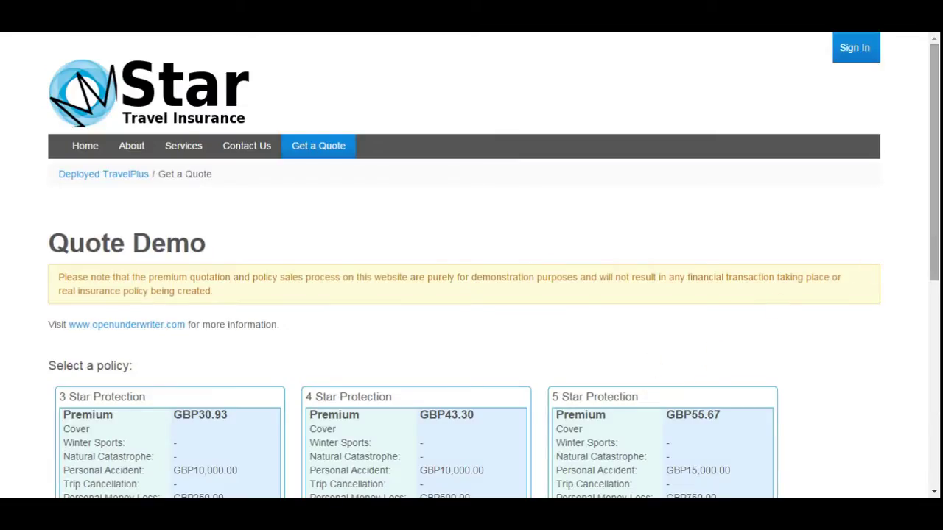
# - Buy the 4 Star Protection policy at GBP43.30 from the quote results
pyautogui.moveTo(933, 210); pyautogui.dragTo(933, 221)
pyautogui.scroll(-5, 925, 210)
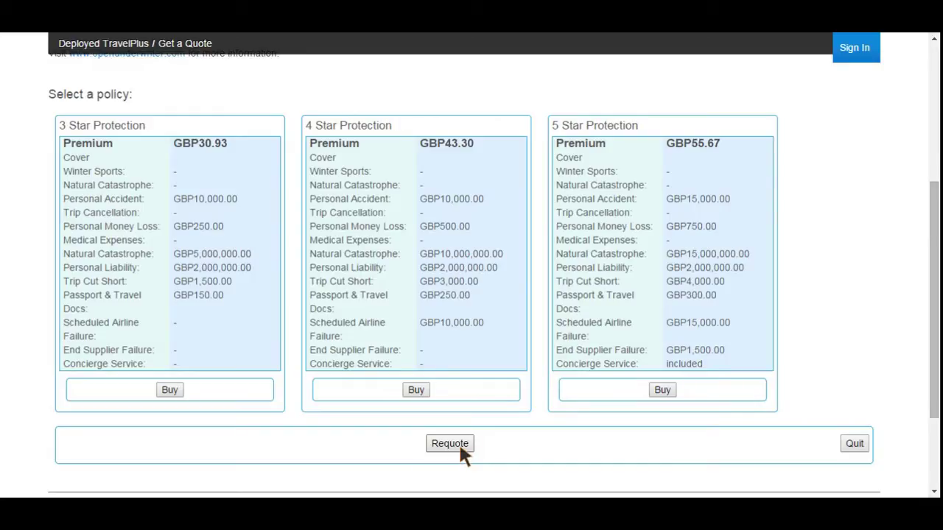
pyautogui.click(426, 395)
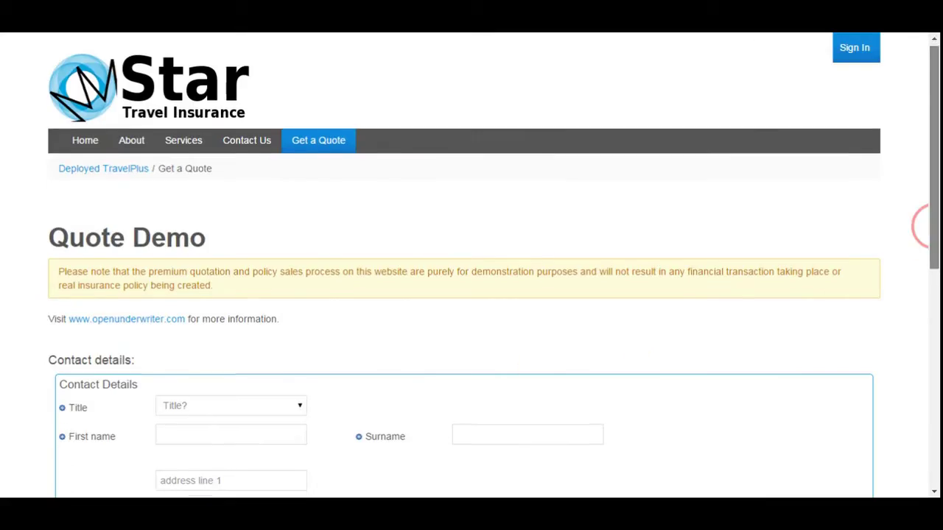
# - Submit the contact details and review the GBP43.30 plus GBP2.06 tax policy summary
pyautogui.moveTo(934, 225); pyautogui.dragTo(933, 374)
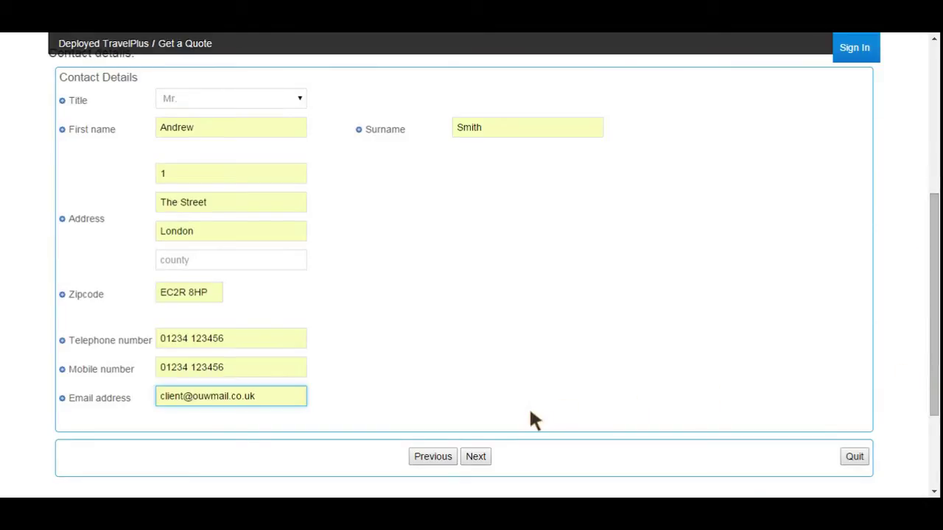
pyautogui.click(477, 456)
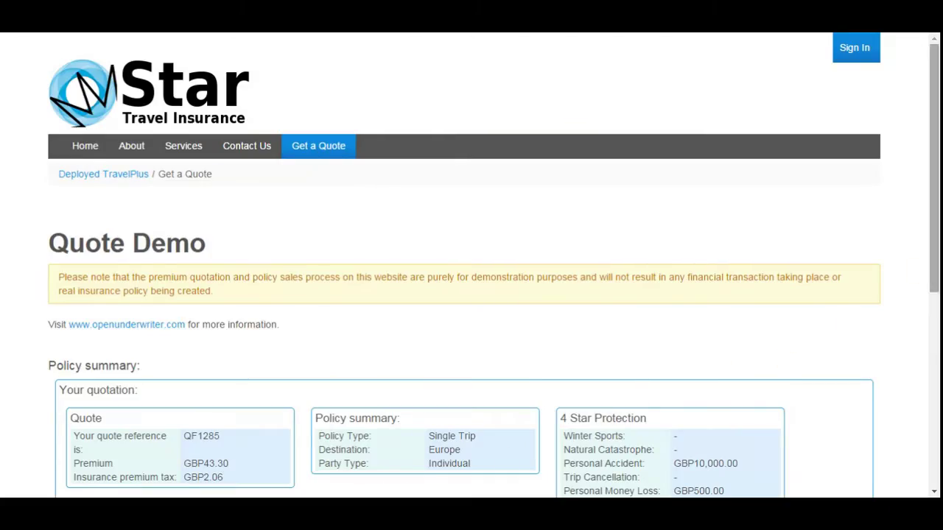
pyautogui.moveTo(933, 250); pyautogui.dragTo(933, 394)
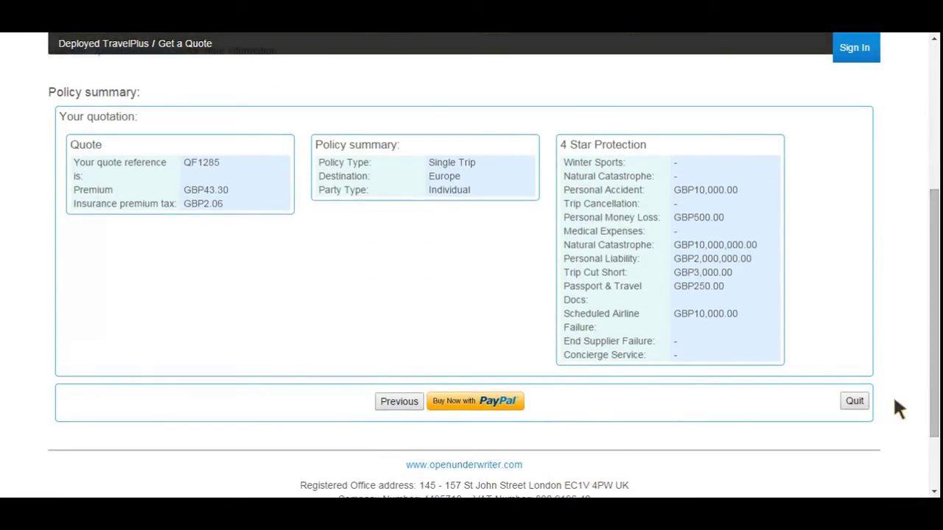
# - Go to PayPal, choose debit or credit card payment, and pick MasterCard as card type
pyautogui.click(507, 404)
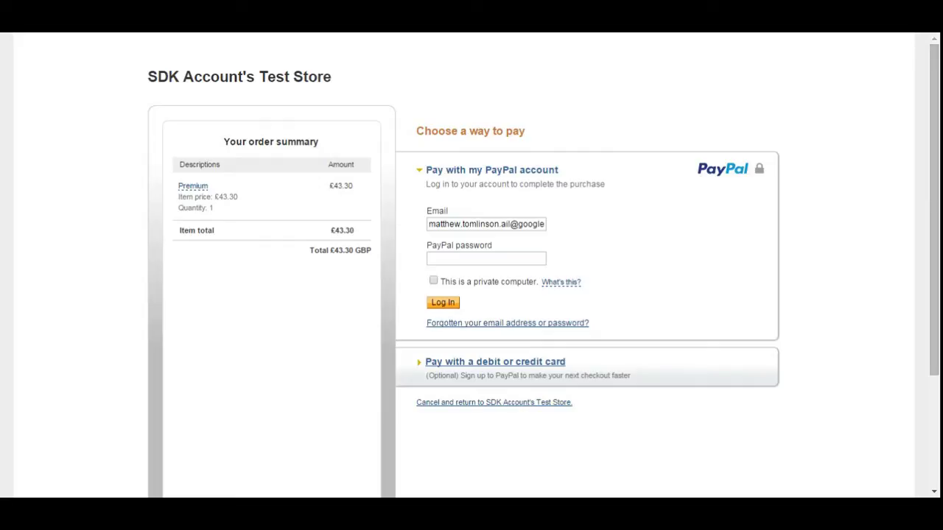
pyautogui.click(508, 363)
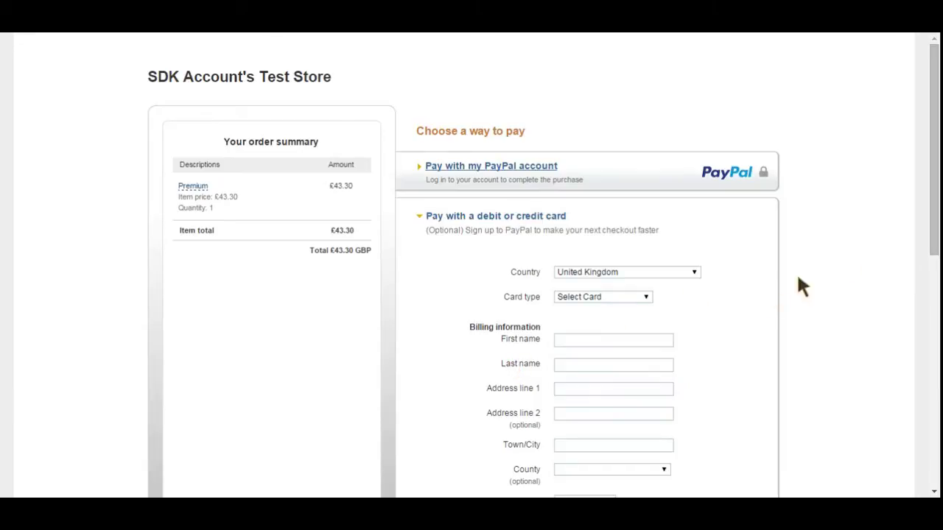
pyautogui.moveTo(933, 213)
pyautogui.mouseDown()
pyautogui.moveTo(933, 290)
pyautogui.moveTo(930, 233)
pyautogui.mouseUp()
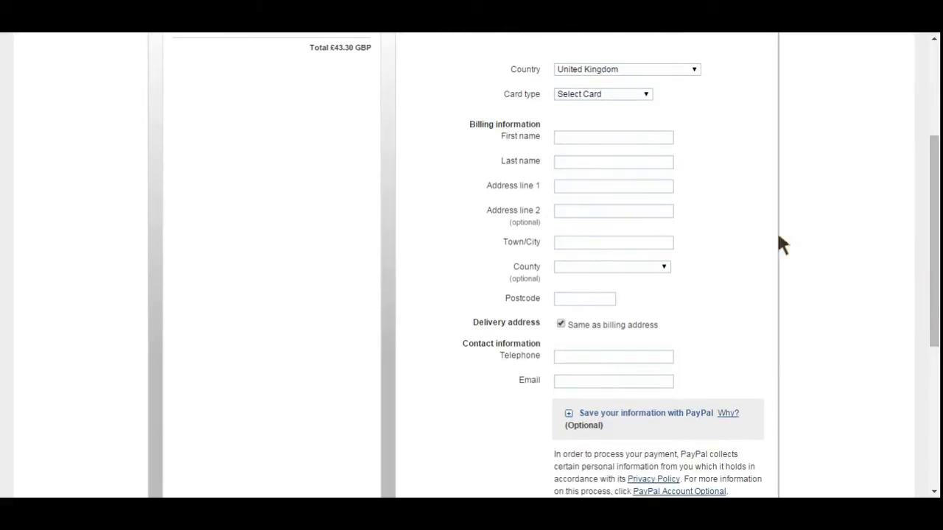
pyautogui.click(638, 99)
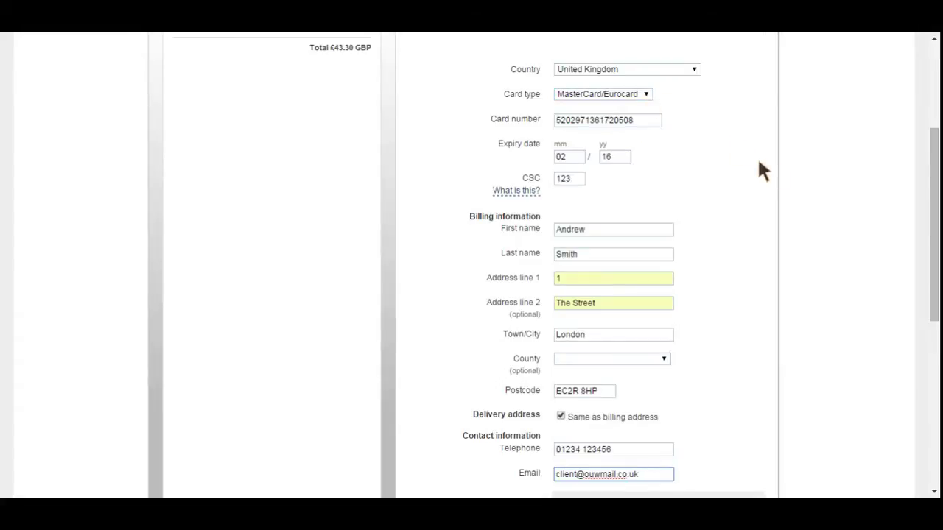
pyautogui.moveTo(930, 210)
pyautogui.mouseDown()
pyautogui.moveTo(930, 287)
pyautogui.moveTo(930, 233)
pyautogui.mouseUp()
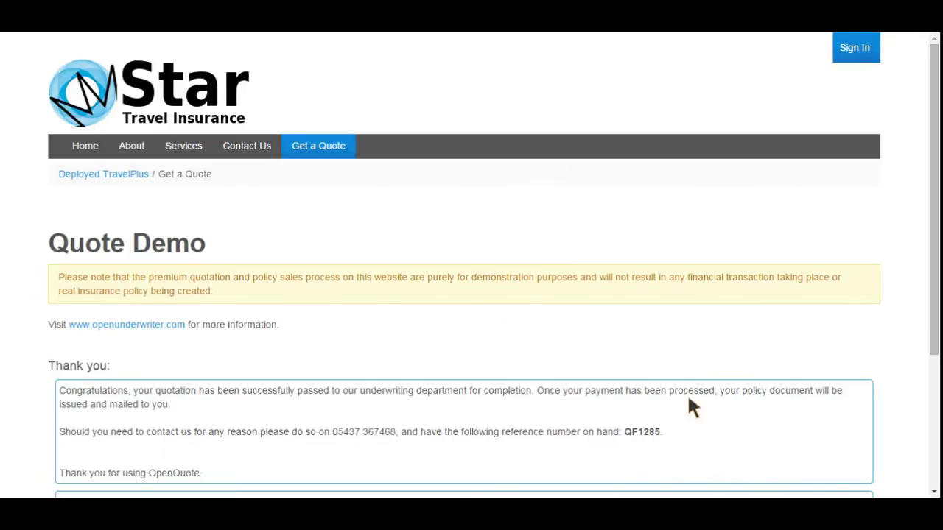
# - Scroll down the Thank you page and view the policy certificate
pyautogui.moveTo(925, 330); pyautogui.dragTo(925, 427)
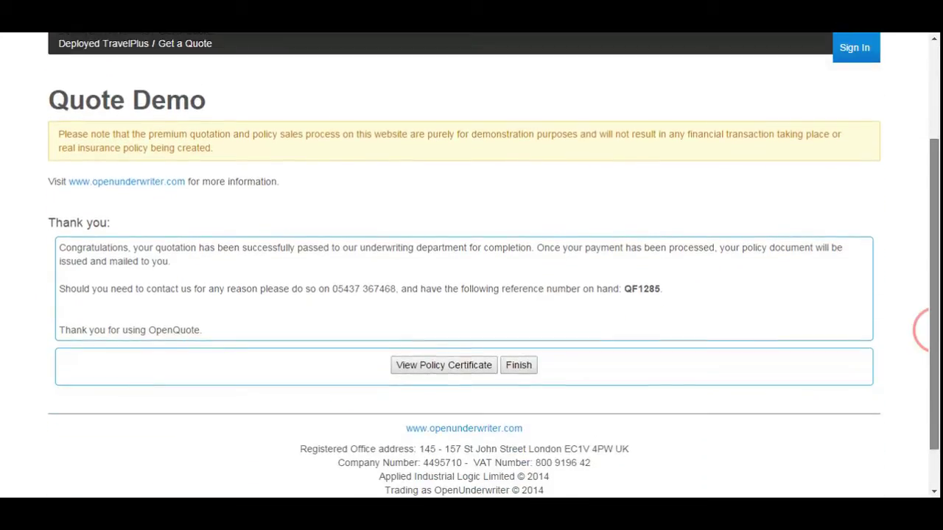
pyautogui.click(443, 365)
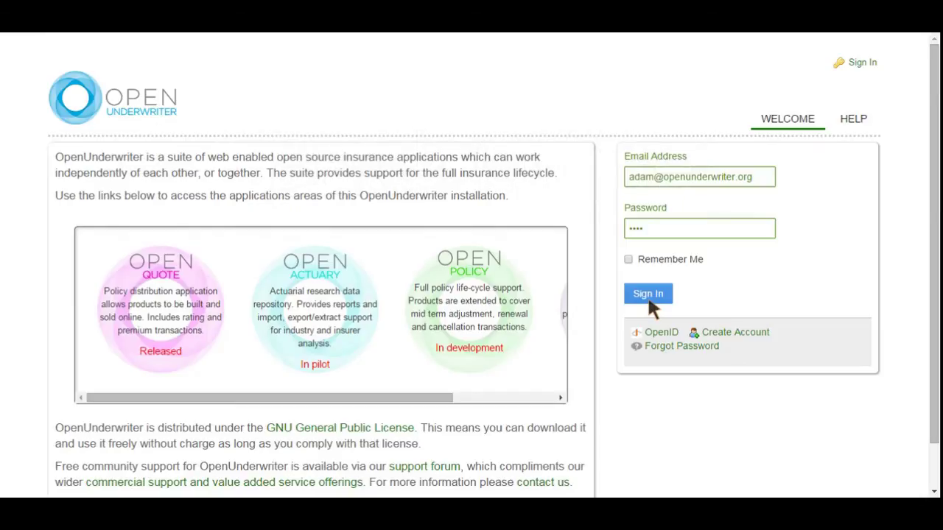
pyautogui.click(647, 294)
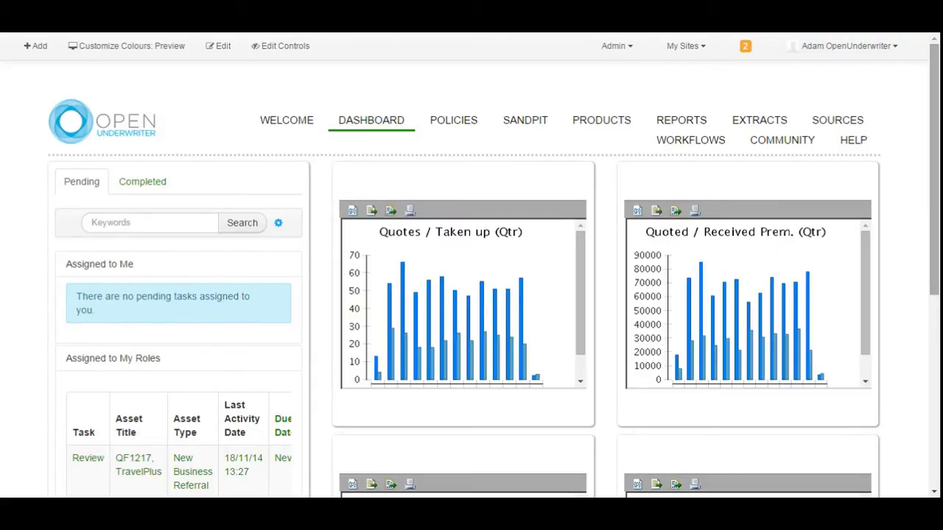
pyautogui.moveTo(934, 200); pyautogui.dragTo(935, 337)
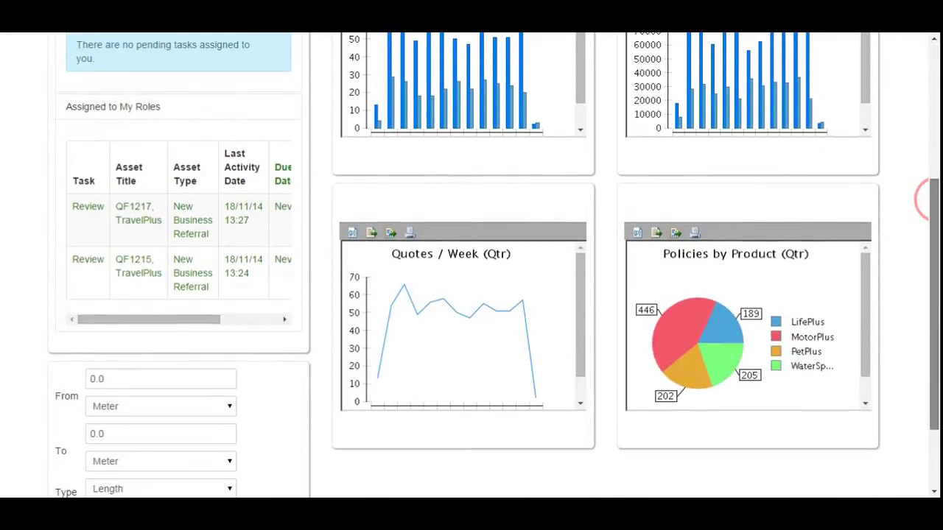
pyautogui.scroll(5, 923, 199)
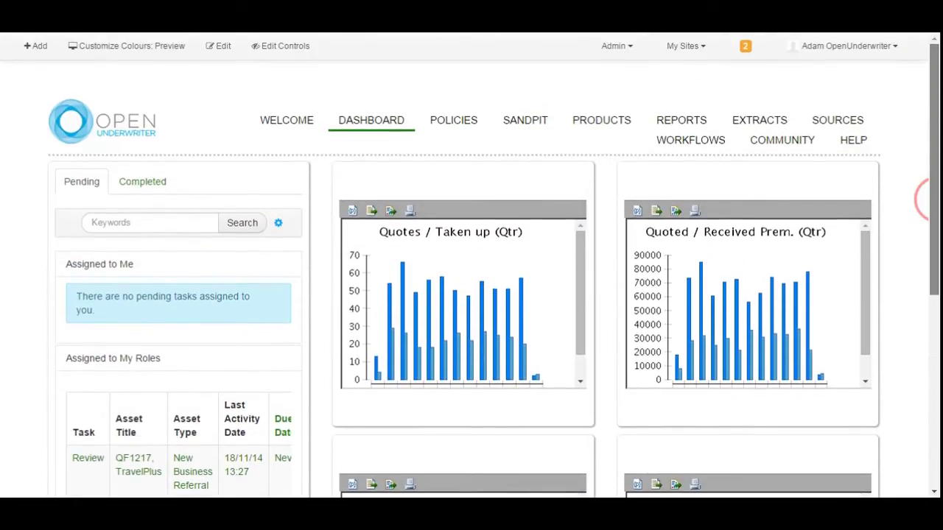
# - Find the new policy via advanced policy search, review its ON_RISK £43.30 summary, then open Reports
pyautogui.click(471, 121)
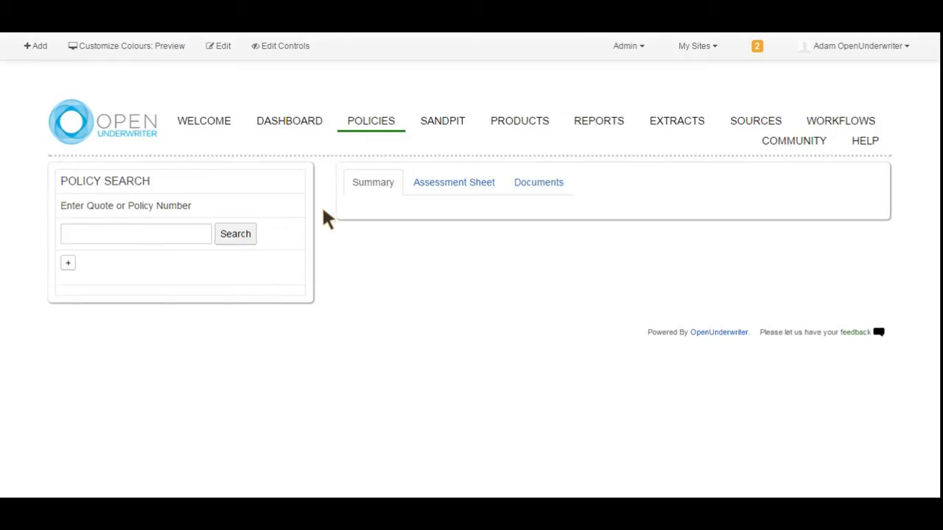
pyautogui.click(67, 264)
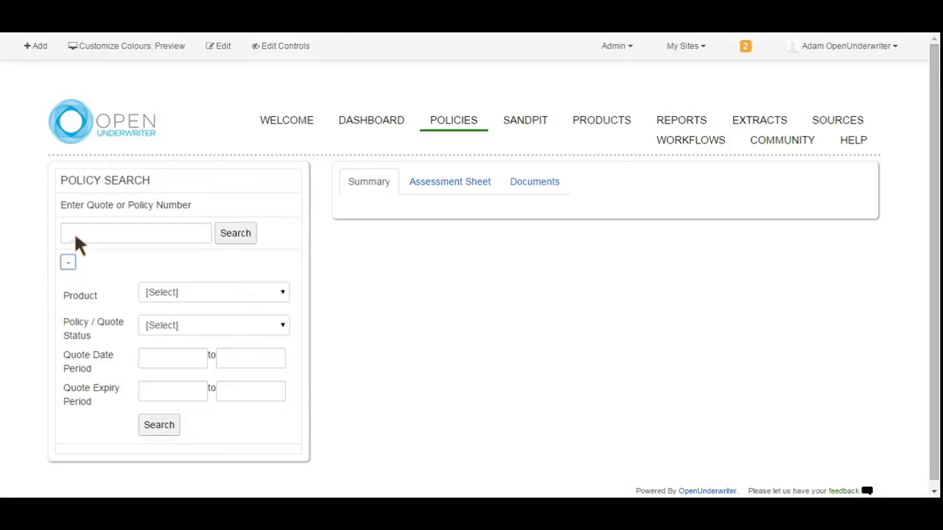
pyautogui.click(75, 237)
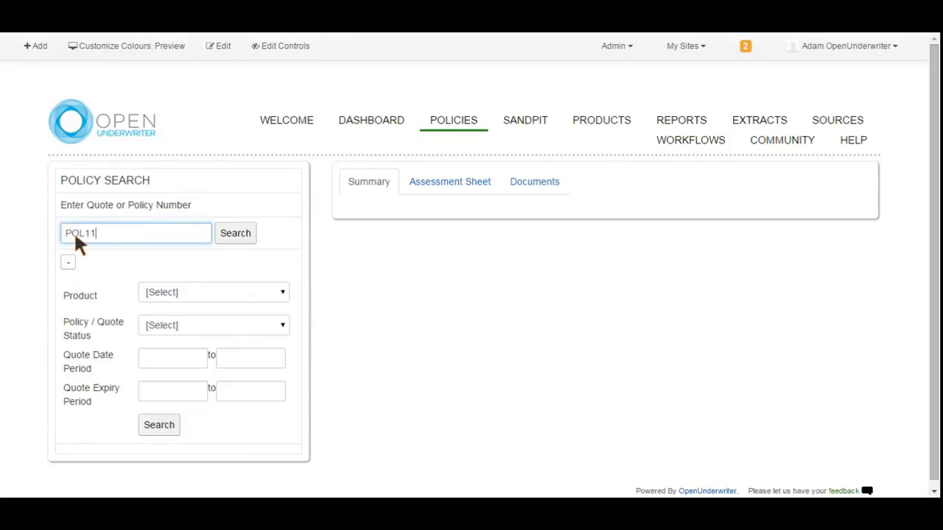
pyautogui.write('POL1106')
pyautogui.click(230, 241)
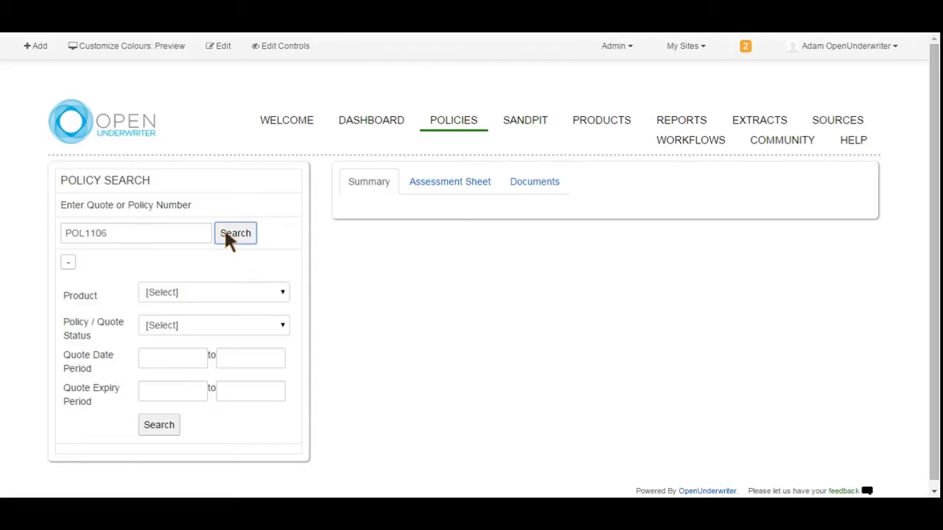
pyautogui.click(234, 234)
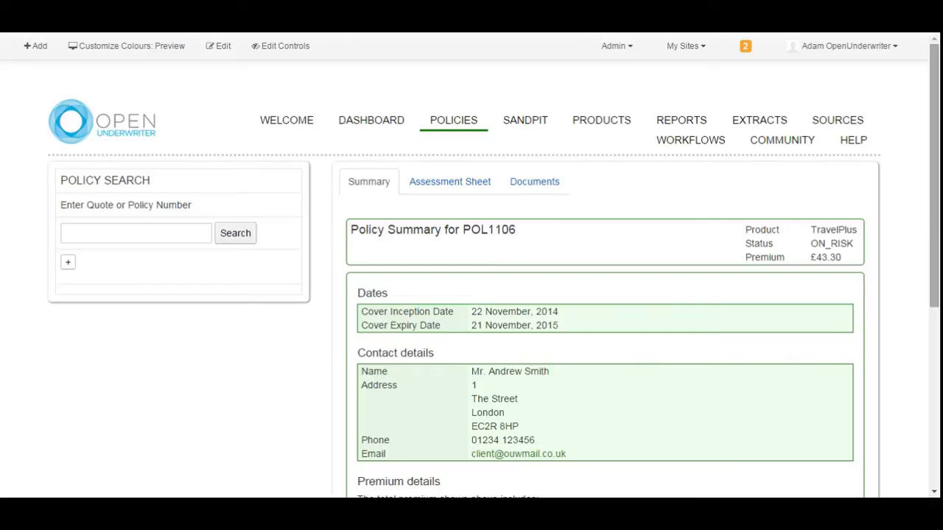
pyautogui.moveTo(933, 270)
pyautogui.mouseDown()
pyautogui.moveTo(933, 357)
pyautogui.moveTo(934, 271)
pyautogui.mouseUp()
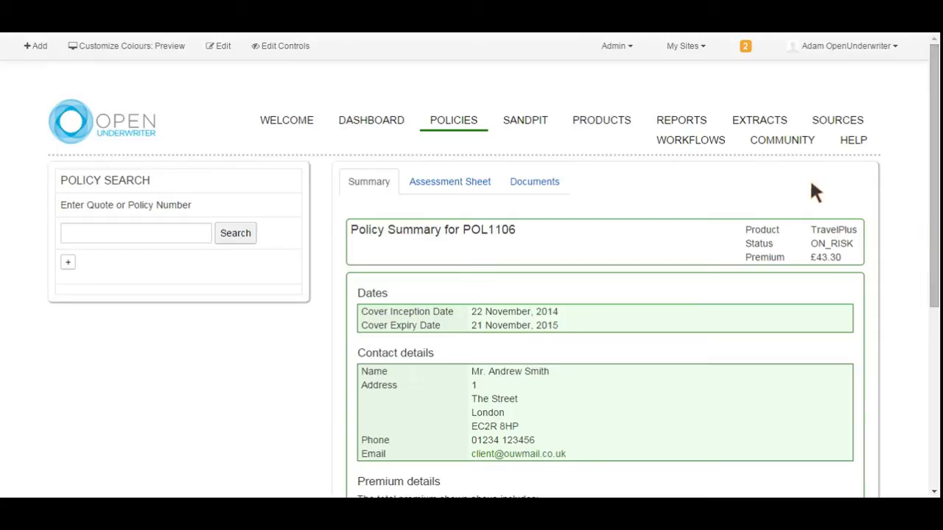
pyautogui.click(682, 121)
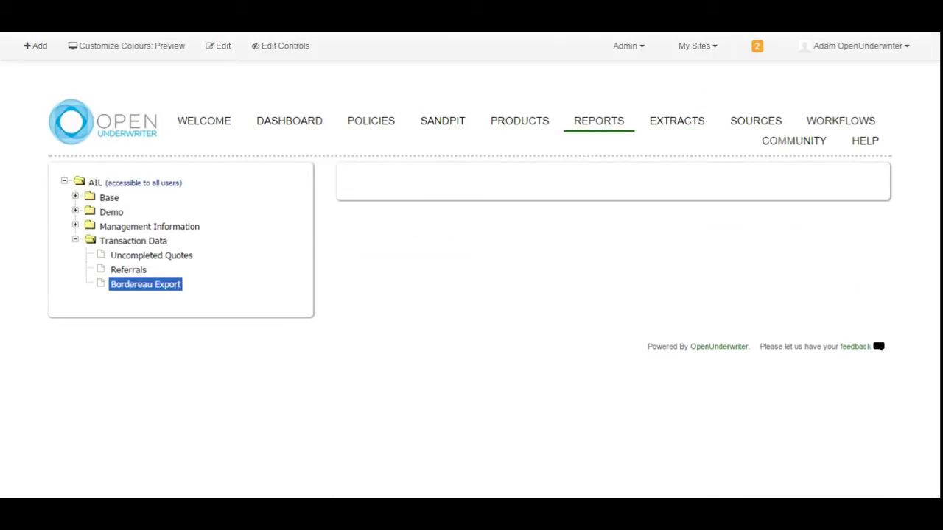
# - Run the Bordereau Export report for Aug 22 to Nov 22, 2014
pyautogui.click(157, 286)
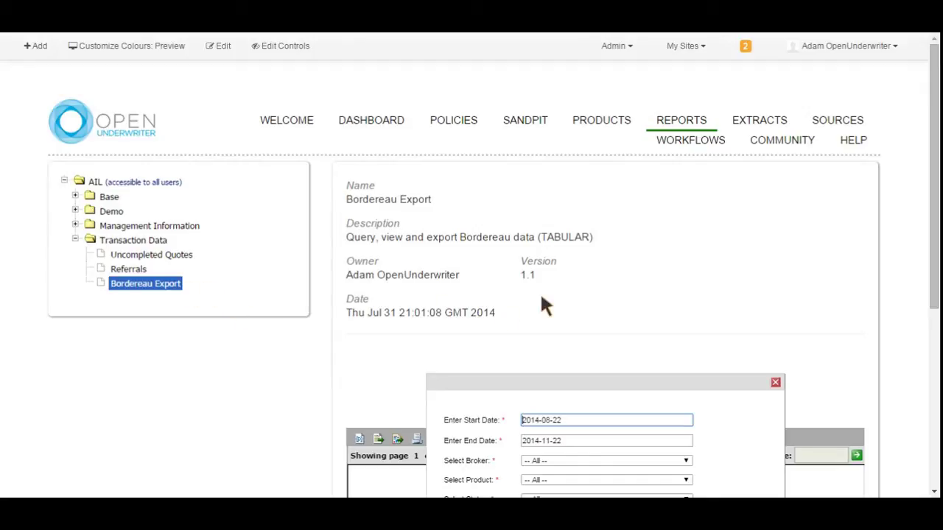
pyautogui.scroll(-3, 922, 276)
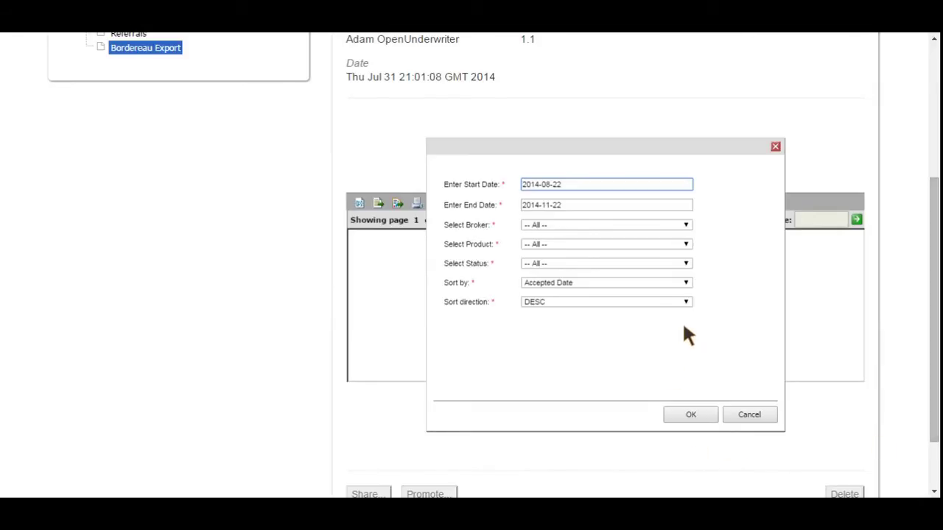
pyautogui.click(690, 417)
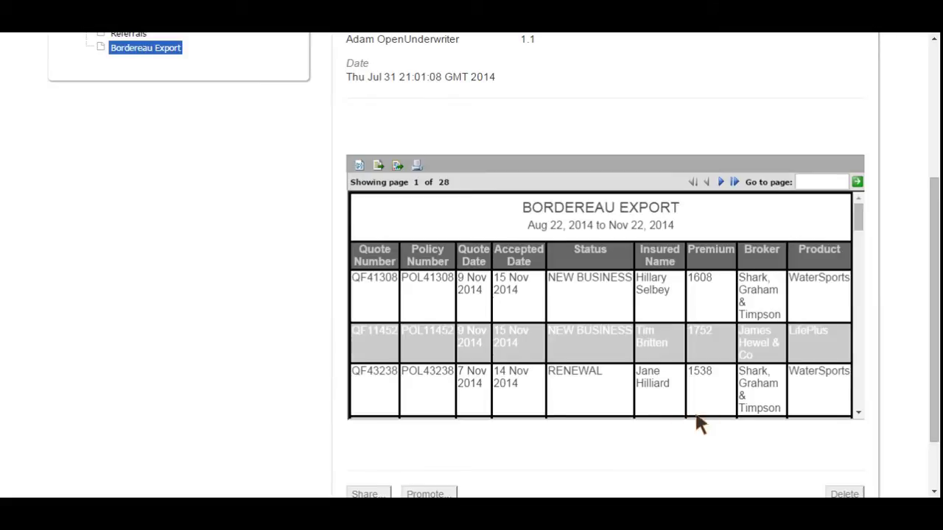
pyautogui.moveTo(859, 229); pyautogui.dragTo(859, 215)
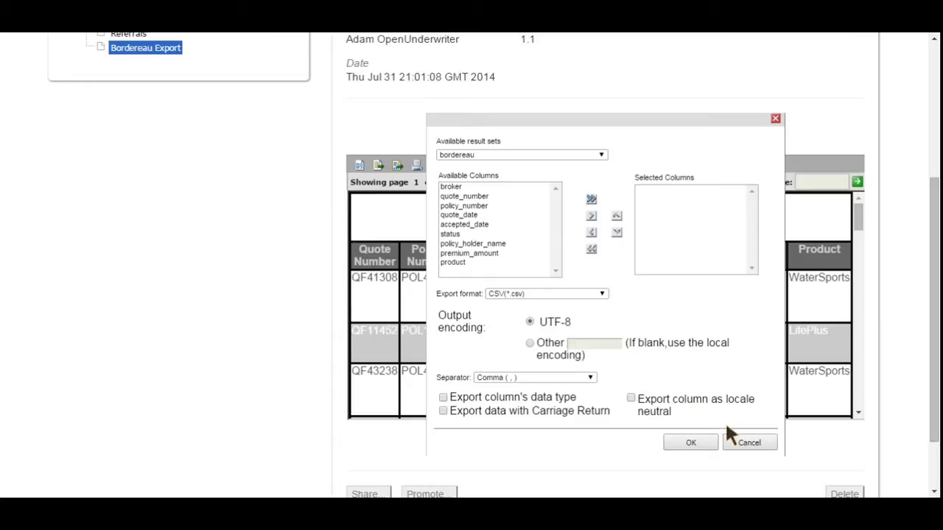
# - Cancel Export Data, then choose Excel in Export Report and cancel without exporting
pyautogui.click(735, 441)
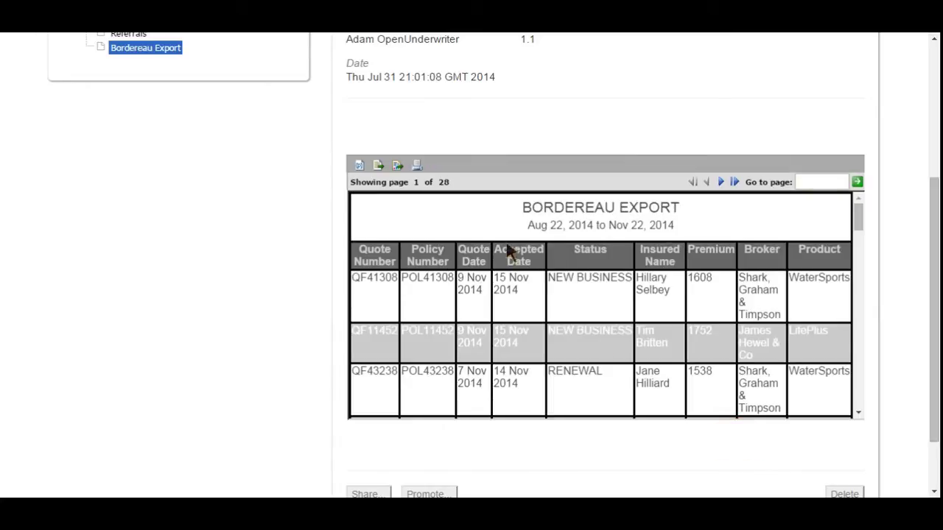
pyautogui.click(396, 164)
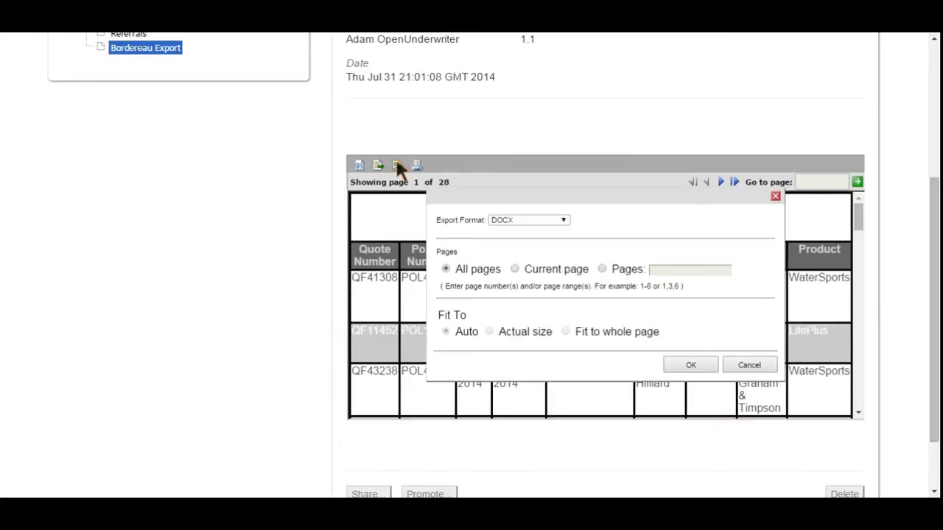
pyautogui.click(561, 221)
pyautogui.click(549, 241)
pyautogui.click(748, 366)
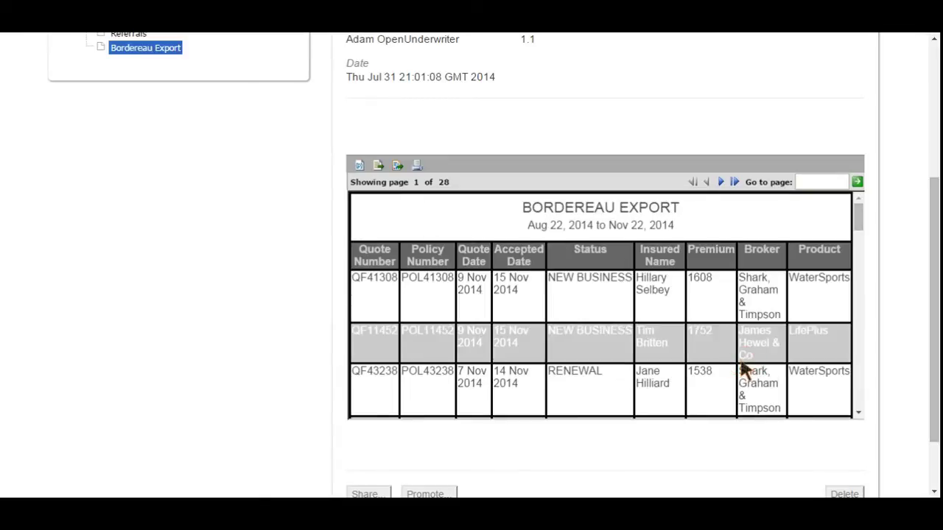
# - Rerun the Bordereau Export with Select Status NEW BUSINESS, reducing it to 9 pages
pyautogui.click(360, 166)
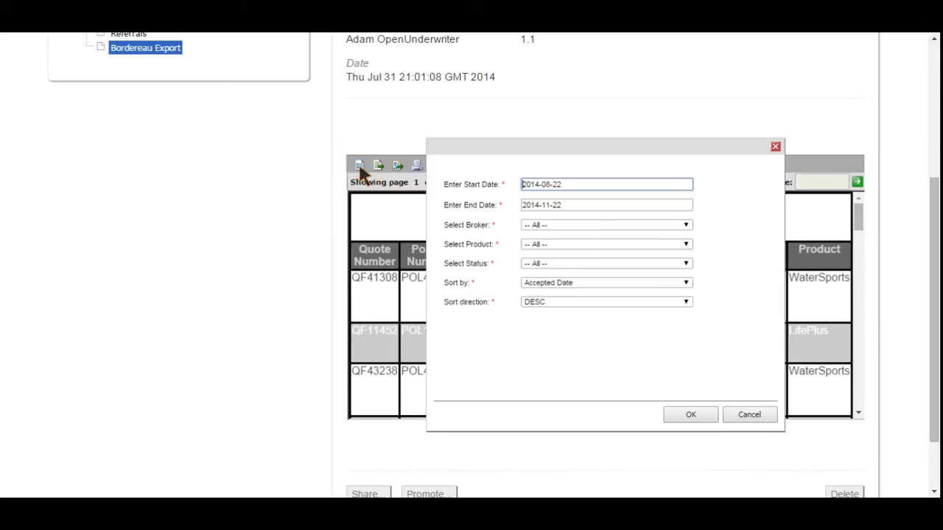
pyautogui.click(560, 265)
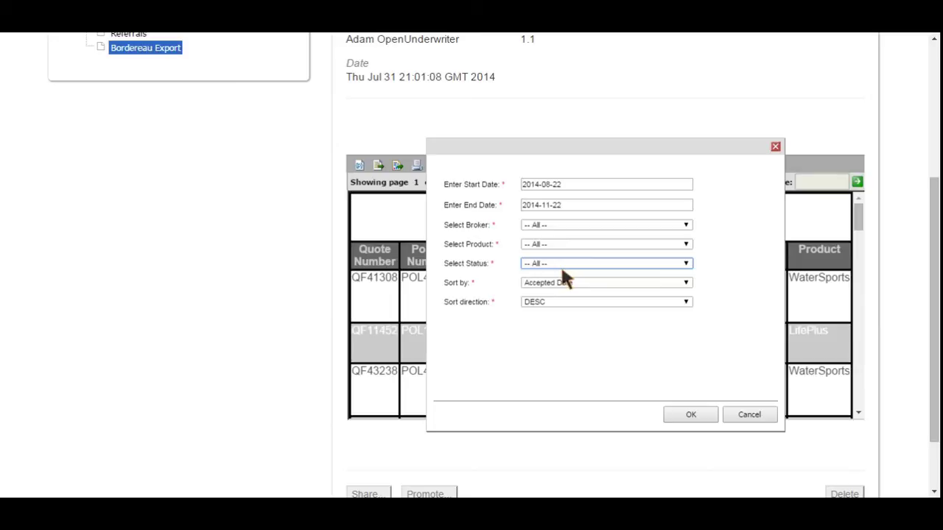
pyautogui.press('Down')
pyautogui.click(688, 415)
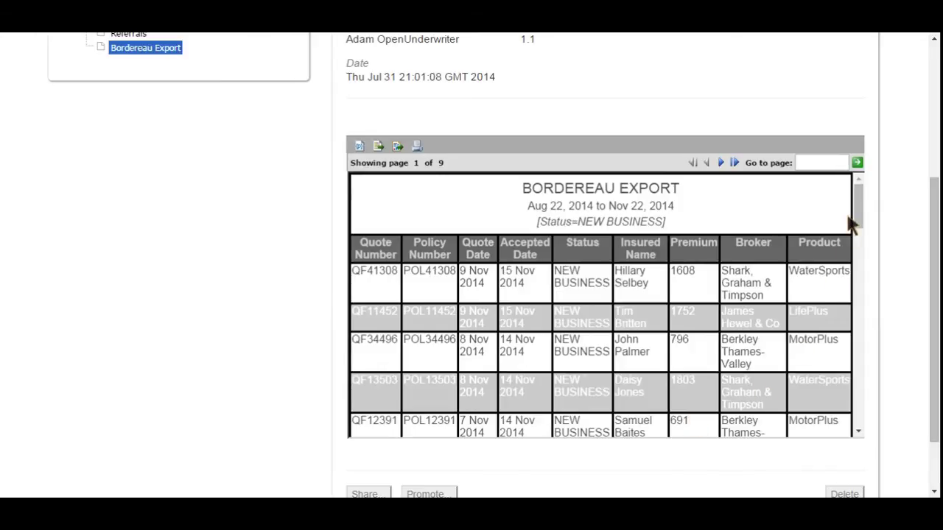
pyautogui.moveTo(857, 208); pyautogui.dragTo(862, 218)
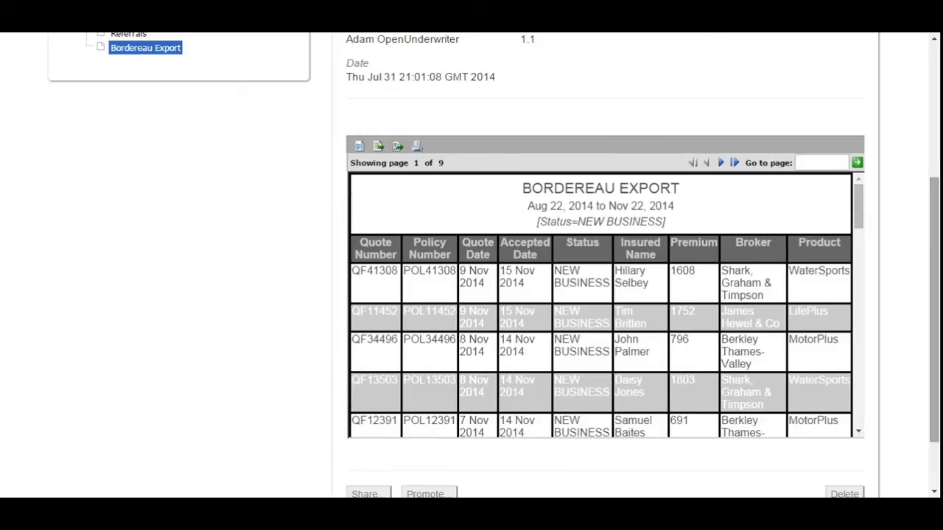
# - Return to the dashboard and add the Quick Search application above the pending tasks list
pyautogui.moveTo(933, 214); pyautogui.dragTo(926, 77)
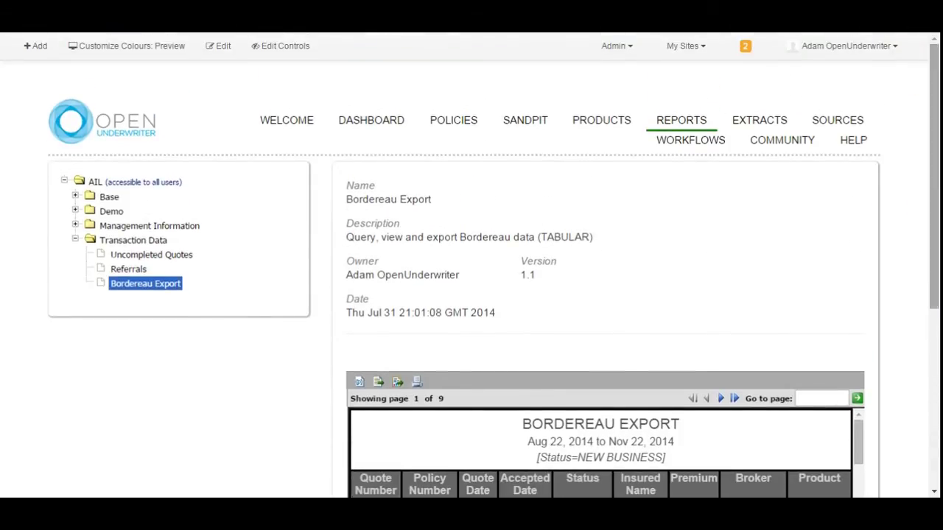
pyautogui.click(393, 131)
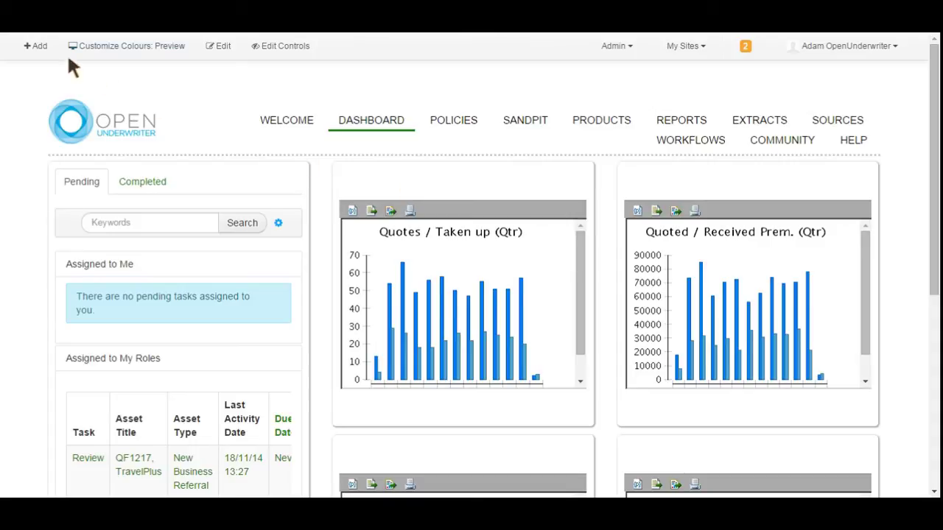
pyautogui.click(43, 50)
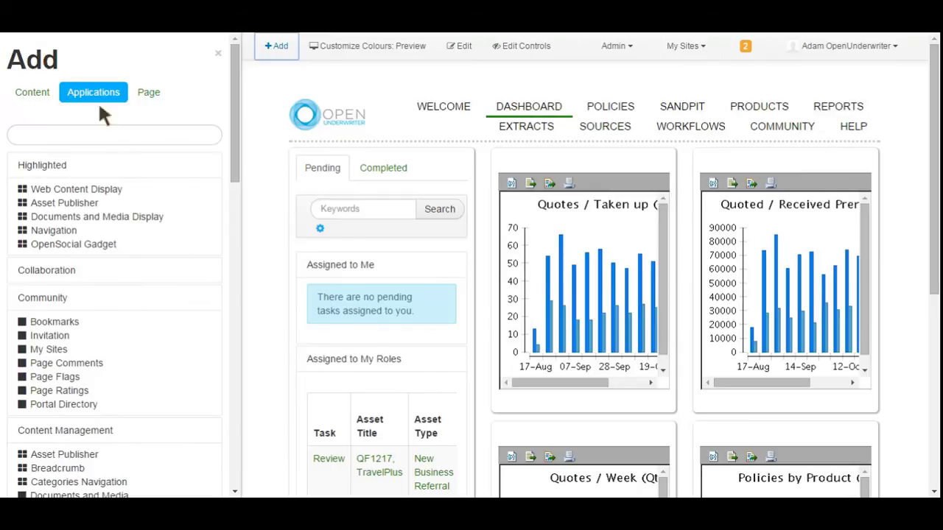
pyautogui.click(238, 172)
pyautogui.scroll(-2, 238, 171)
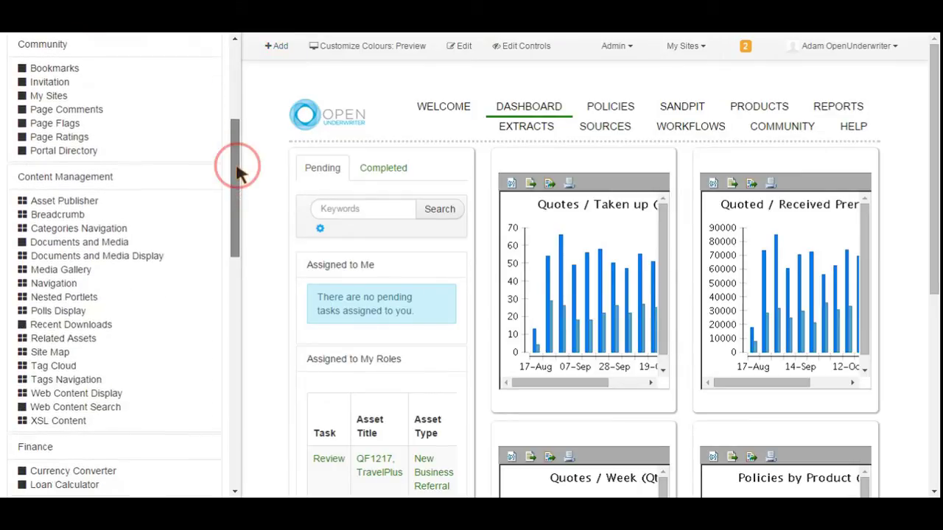
pyautogui.scroll(-3, 238, 172)
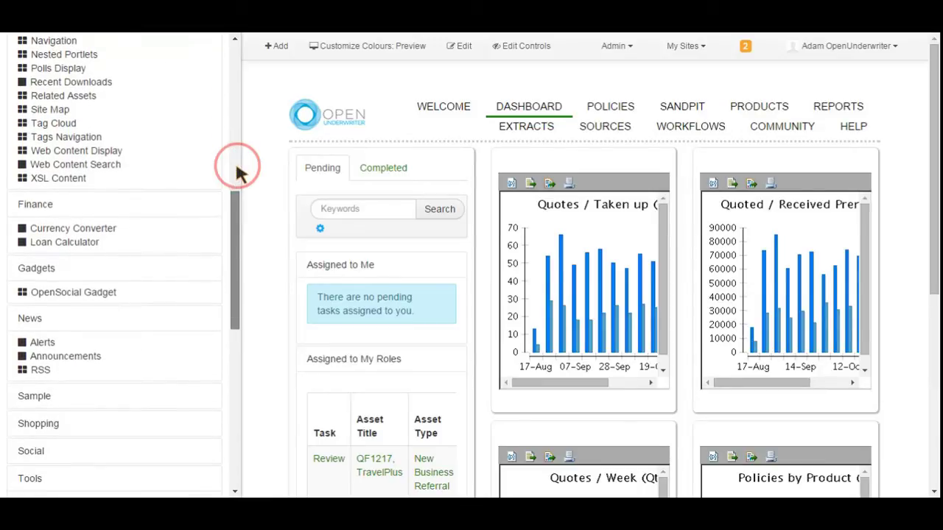
pyautogui.scroll(-4, 238, 172)
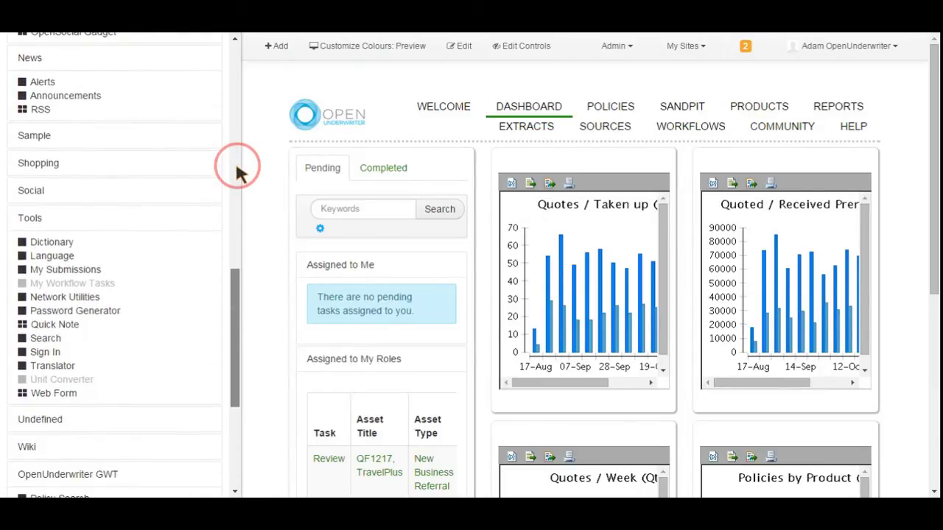
pyautogui.scroll(-2, 238, 171)
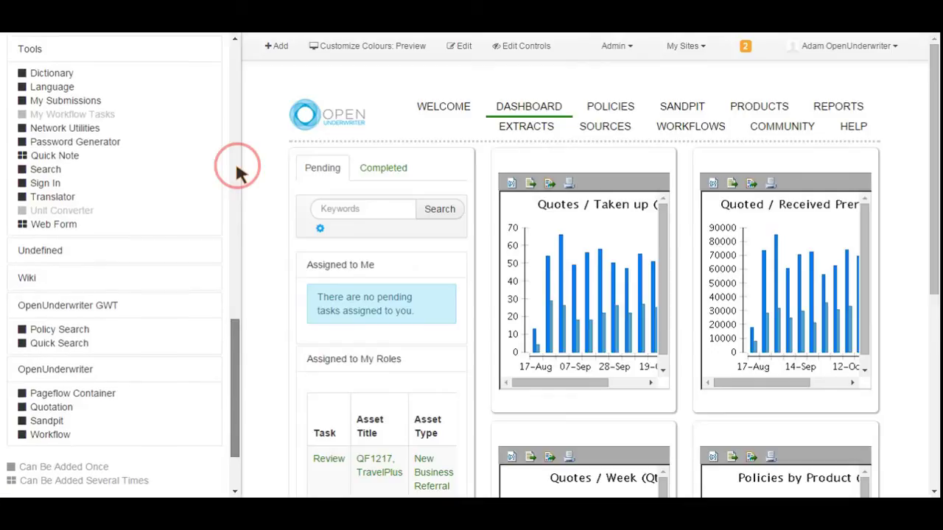
pyautogui.scroll(-1, 238, 171)
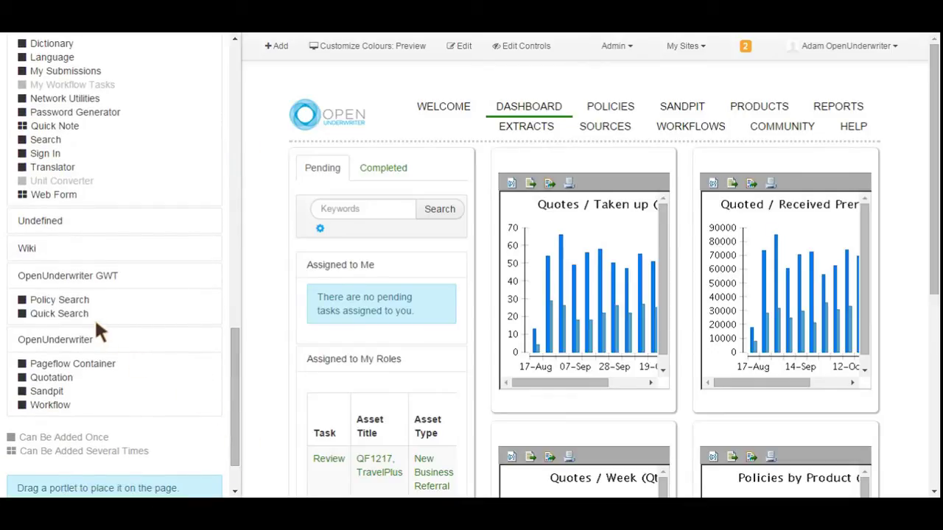
pyautogui.moveTo(78, 311)
pyautogui.moveTo(78, 313); pyautogui.dragTo(393, 147)
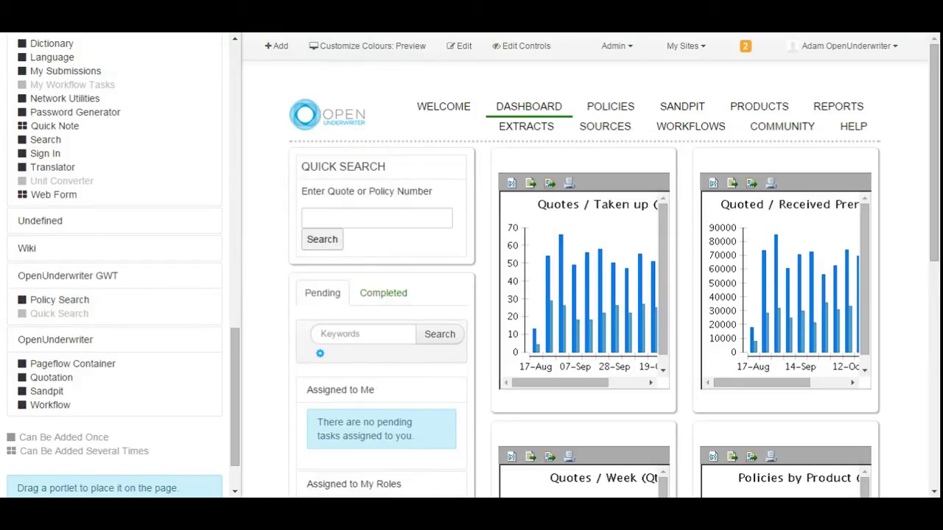
# - Quick-search the new policy number, review its £43.30 TravelPlus quote summary, and close the results
pyautogui.click(382, 221)
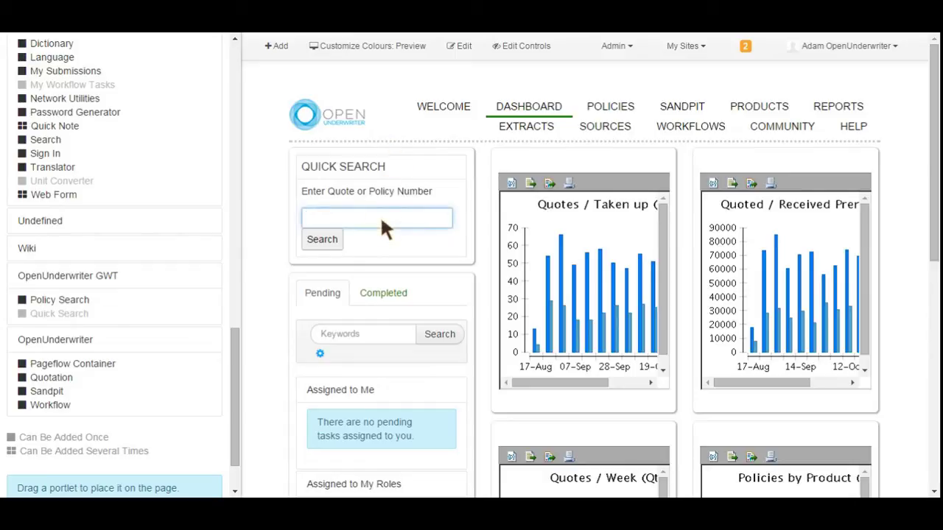
pyautogui.write('POL1106')
pyautogui.click(323, 240)
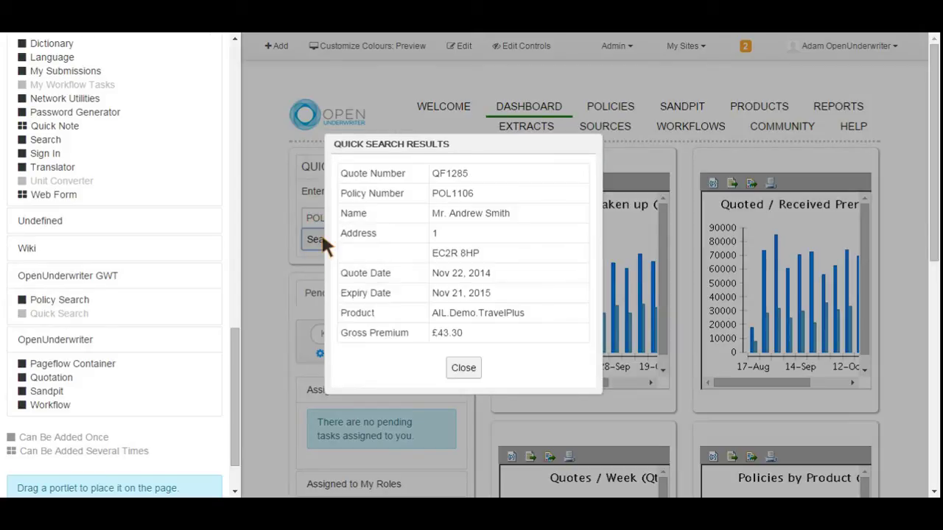
pyautogui.click(463, 368)
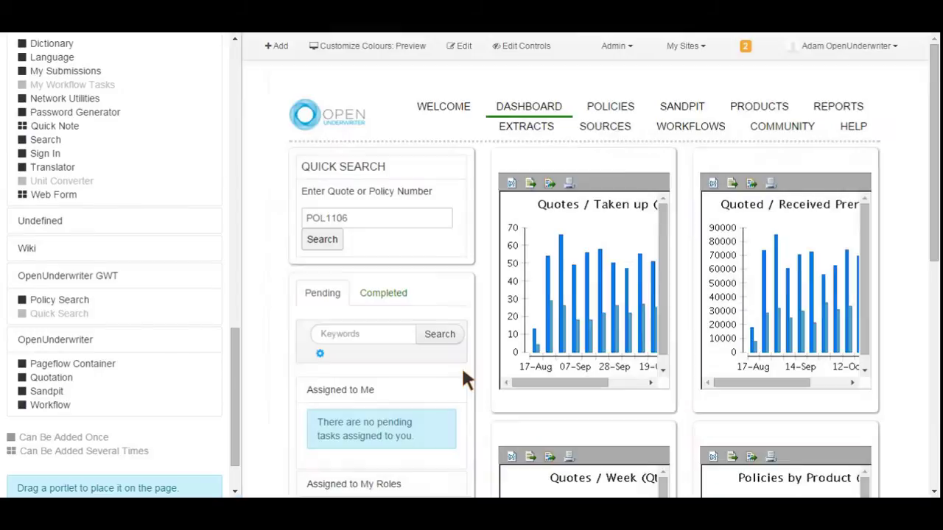
# - With Edit Controls on, delete the Quick Search portlet from the Dashboard, then switch editing off
pyautogui.click(283, 48)
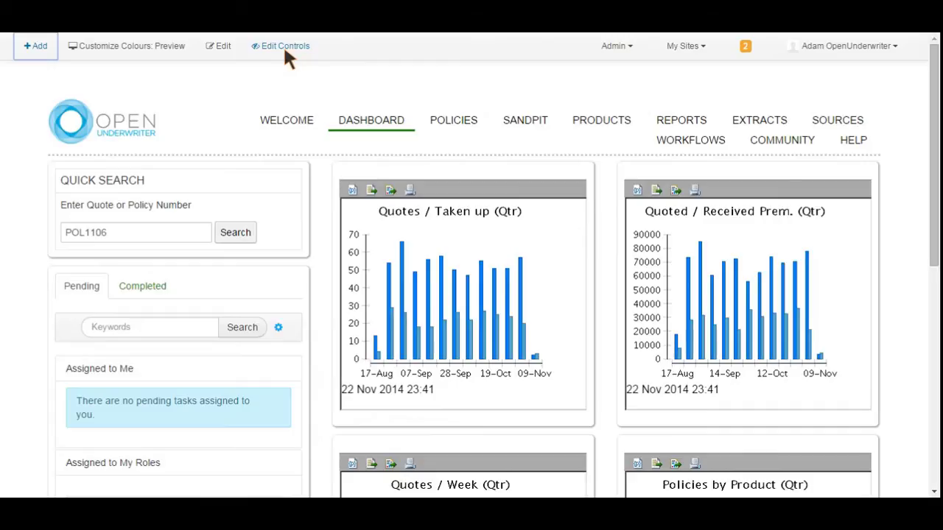
pyautogui.click(284, 49)
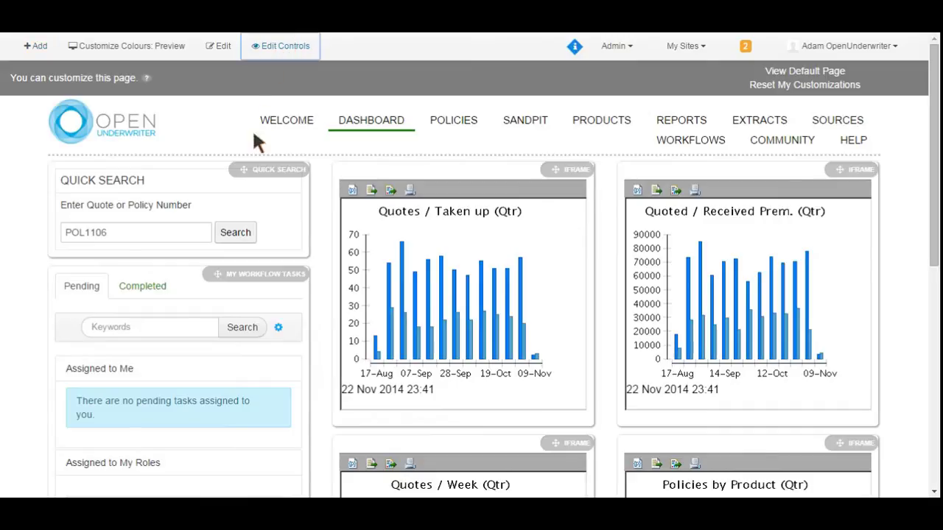
pyautogui.moveTo(245, 176); pyautogui.dragTo(431, 177)
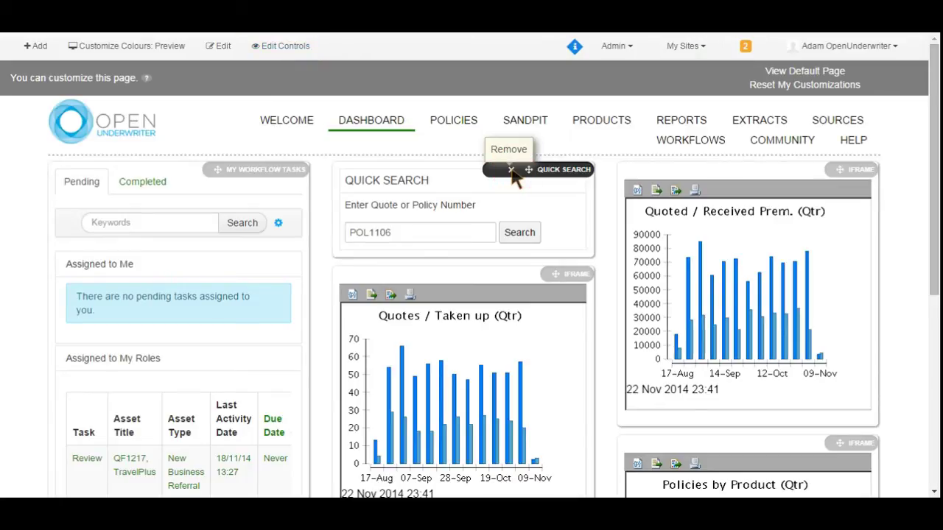
pyautogui.click(512, 169)
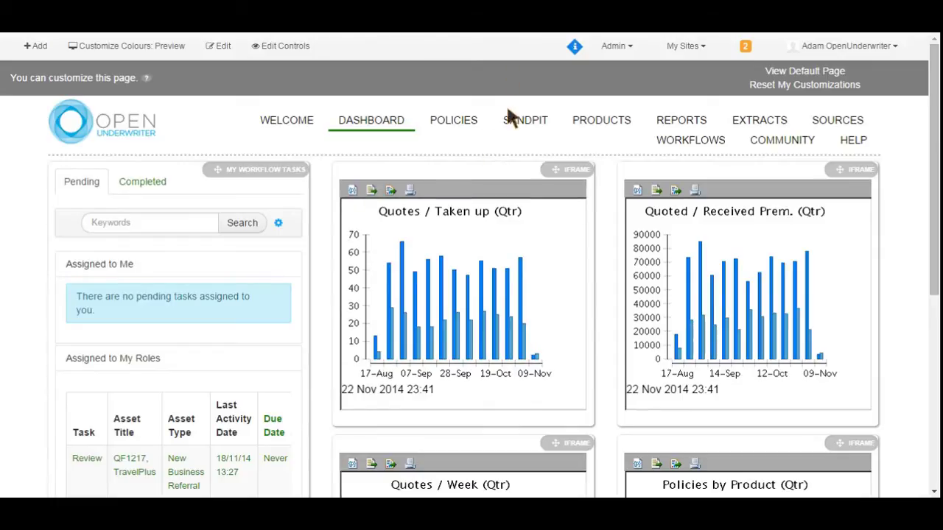
pyautogui.click(299, 46)
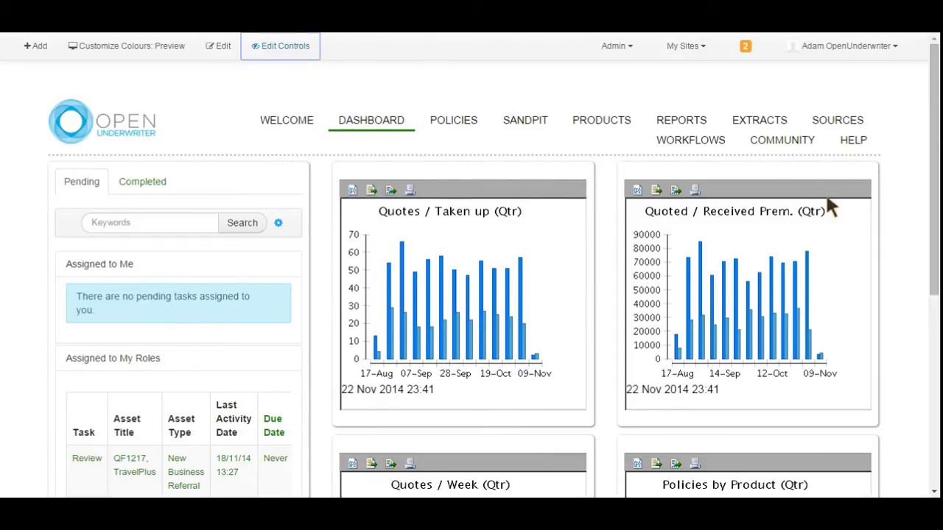
pyautogui.scroll(-3, 928, 185)
pyautogui.scroll(-2, 922, 188)
pyautogui.scroll(5, 926, 189)
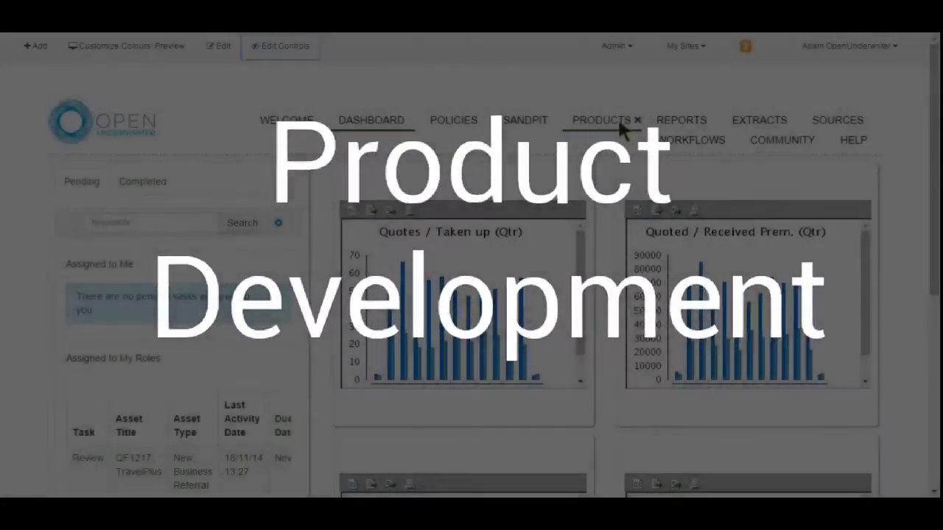
# - In the Products library, browse Product > AIL > Demo > TravelPlus and open its Rules folder
pyautogui.click(601, 120)
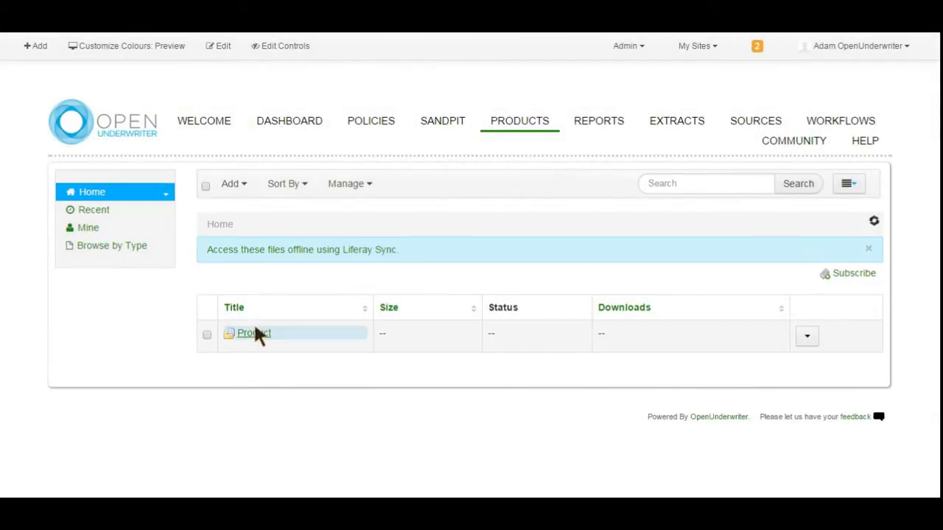
pyautogui.click(254, 334)
pyautogui.click(254, 333)
pyautogui.click(248, 366)
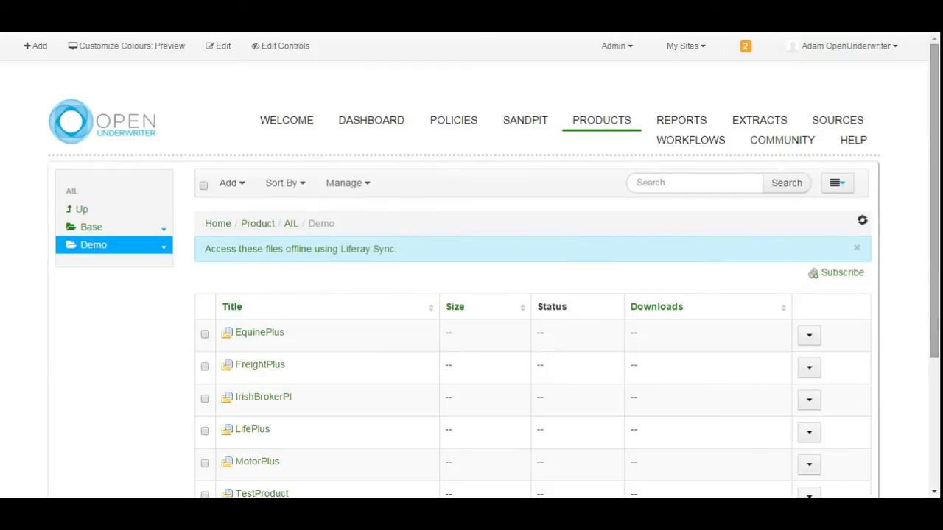
pyautogui.scroll(-5, 930, 288)
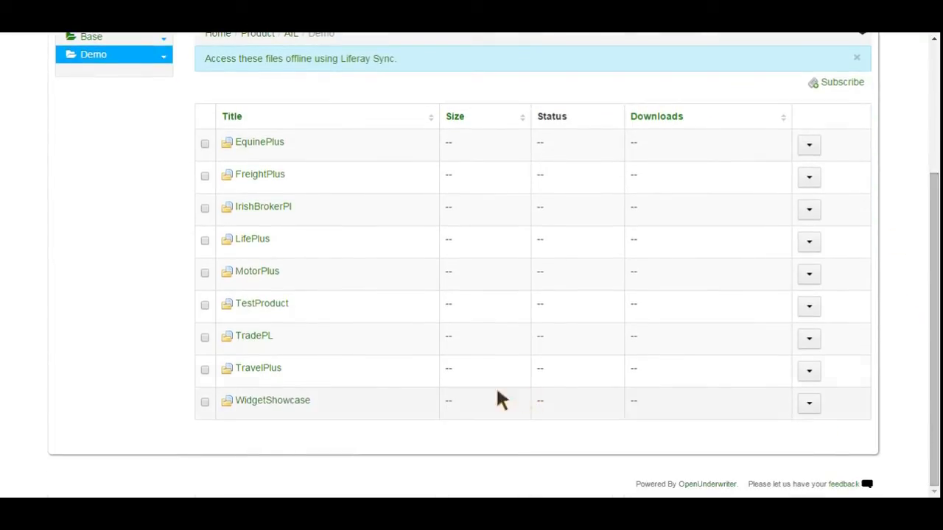
pyautogui.click(271, 377)
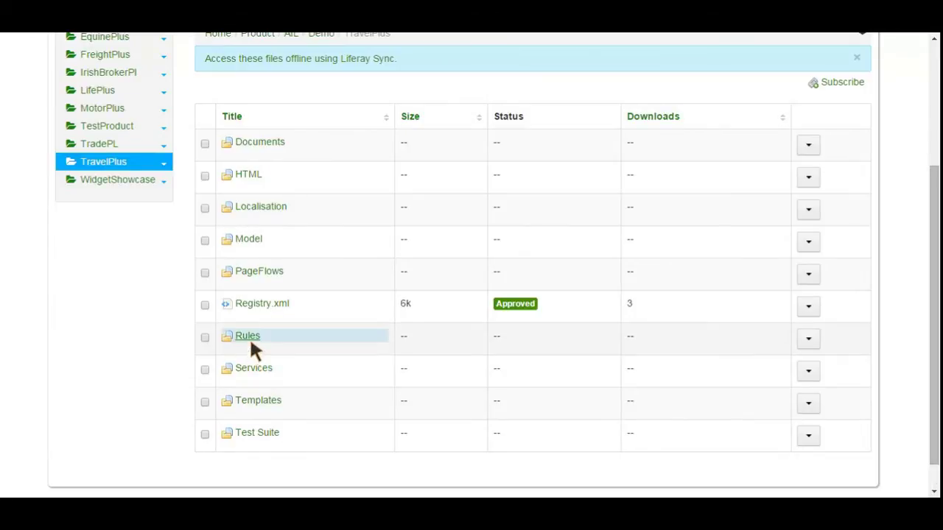
pyautogui.click(252, 341)
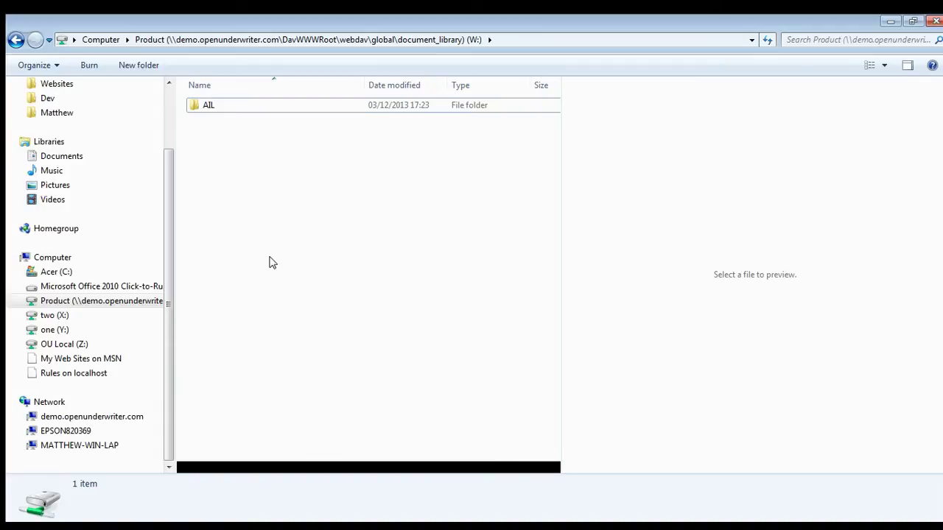
# - On drive W:, drill into AIL > Demo > TravelPlus > Rules and locate SectionRating.xls
pyautogui.click(191, 108)
pyautogui.doubleClick(192, 108)
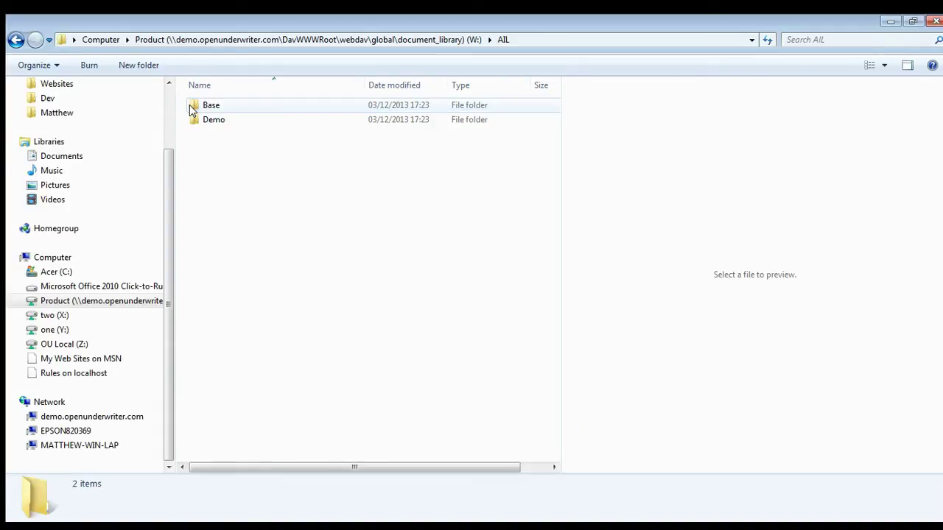
pyautogui.doubleClick(197, 121)
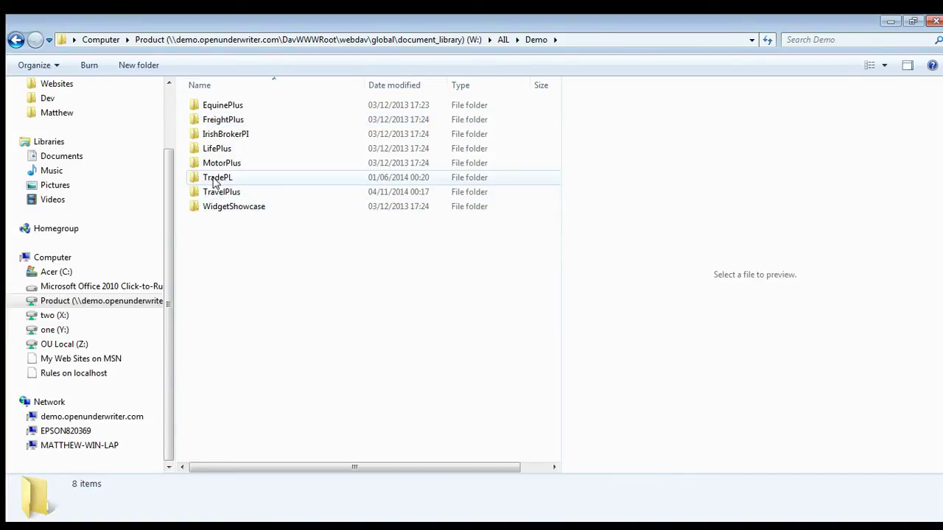
pyautogui.doubleClick(214, 193)
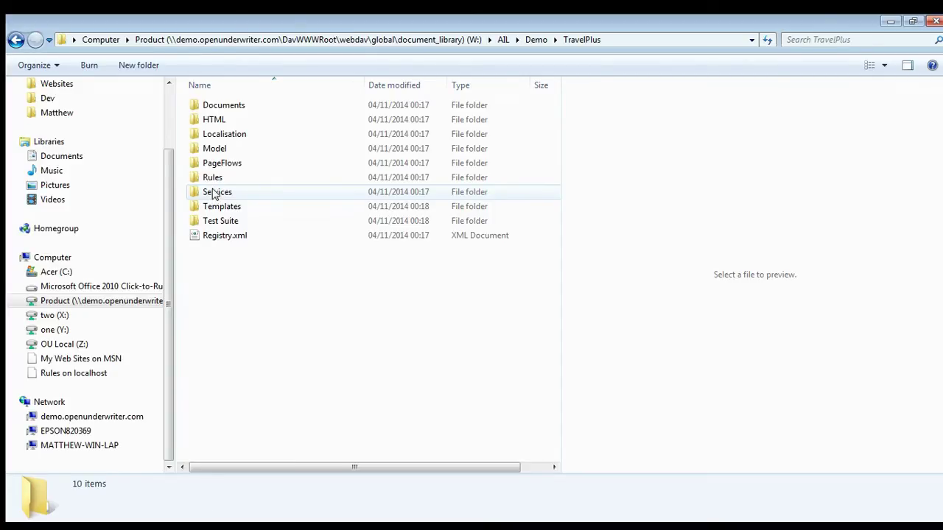
pyautogui.doubleClick(211, 181)
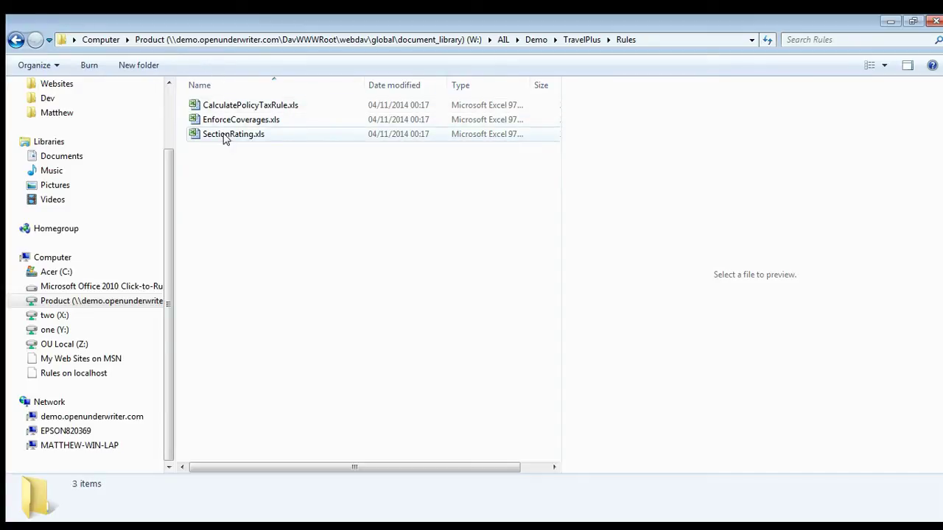
pyautogui.click(226, 137)
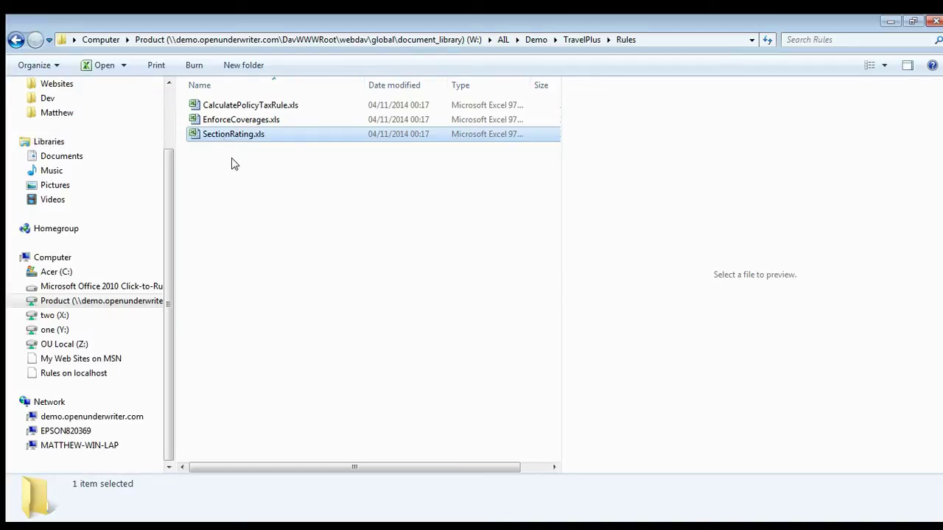
pyautogui.click(234, 169)
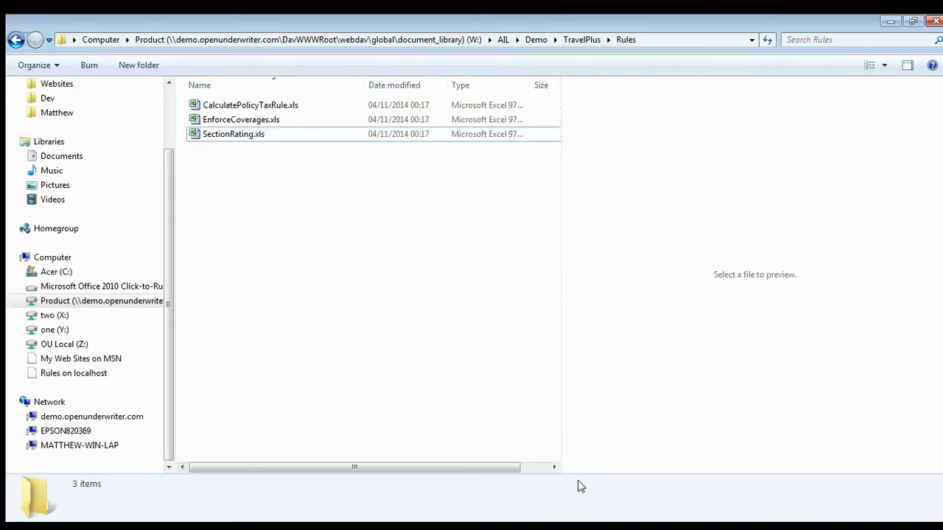
# - Open SectionRating.xls in Excel and look through its rating tables, including Base premium
pyautogui.press('Return')
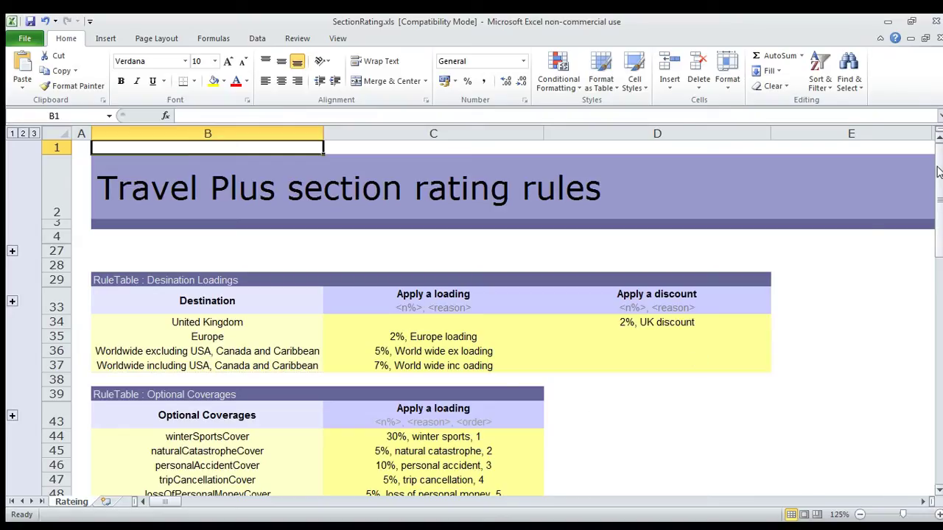
pyautogui.click(938, 491)
pyautogui.scroll(-7, 937, 491)
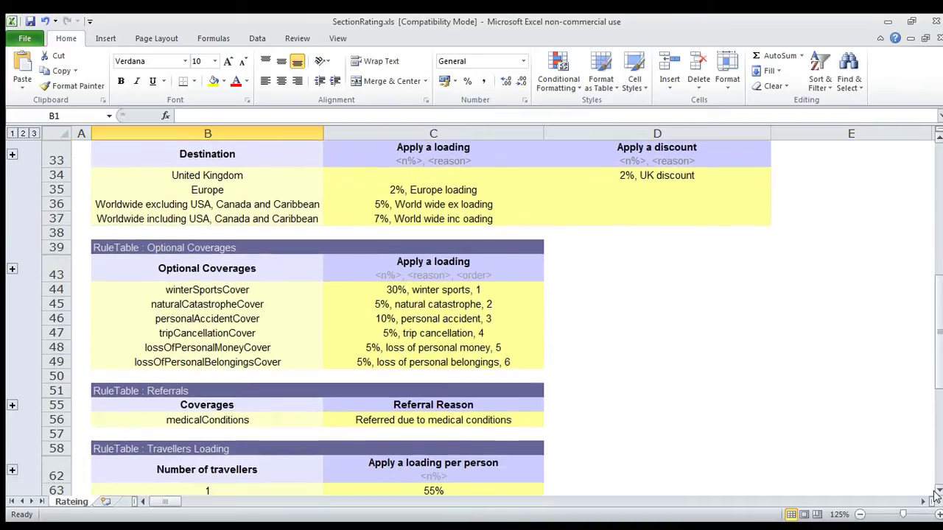
pyautogui.scroll(-4, 936, 496)
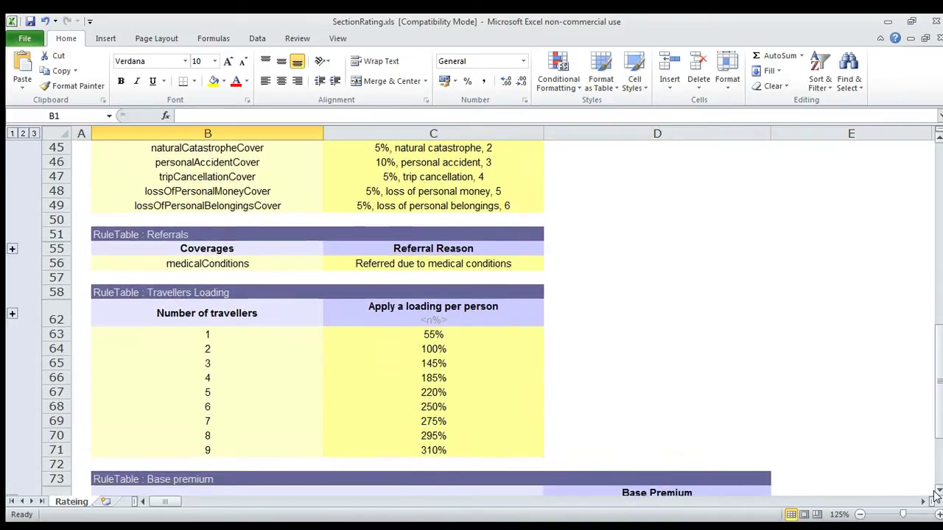
pyautogui.scroll(-4, 936, 496)
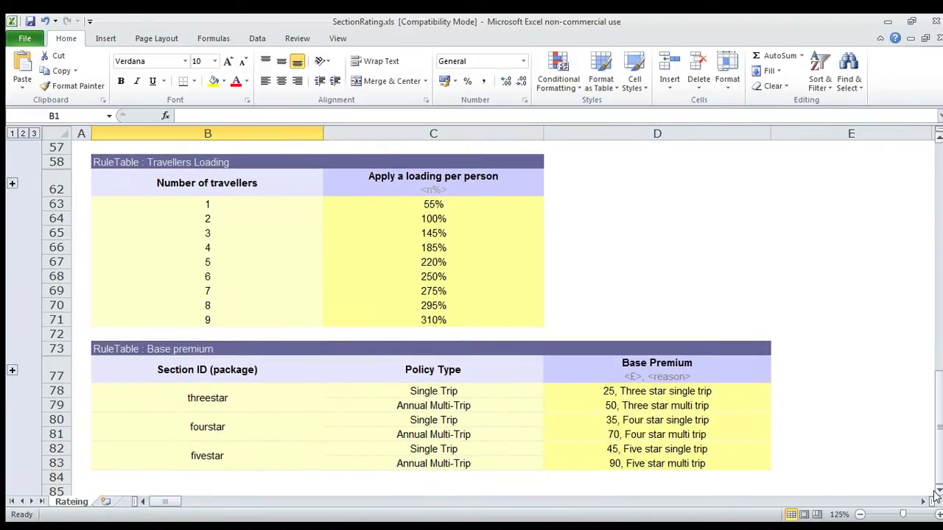
pyautogui.scroll(-1, 936, 496)
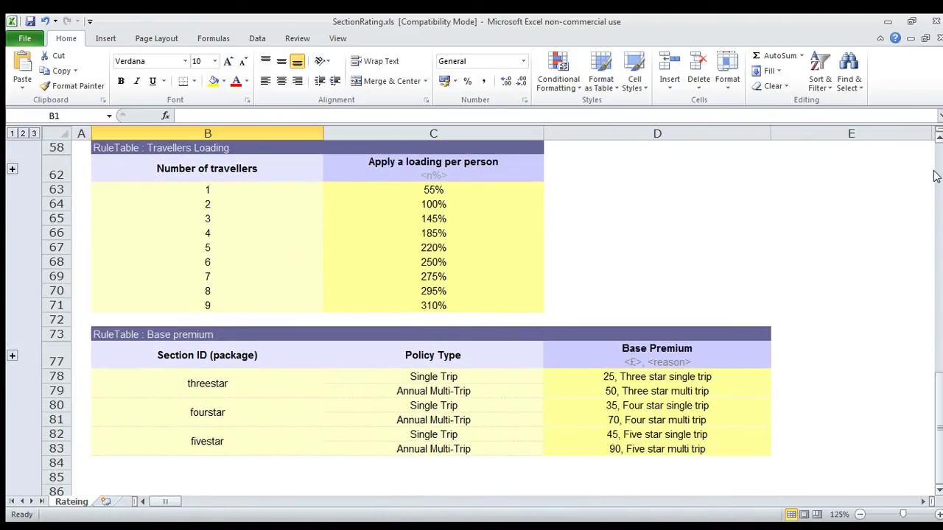
pyautogui.click(938, 137)
pyautogui.scroll(5, 938, 140)
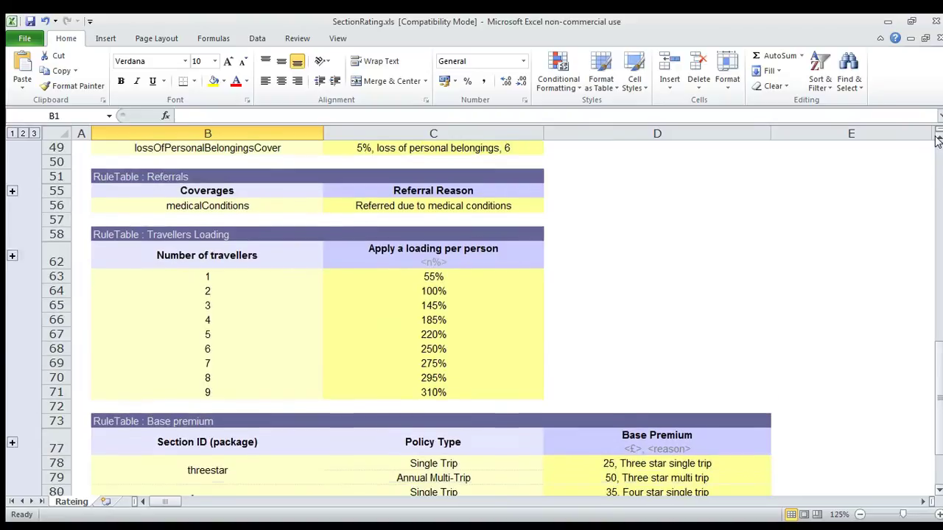
pyautogui.scroll(5, 938, 140)
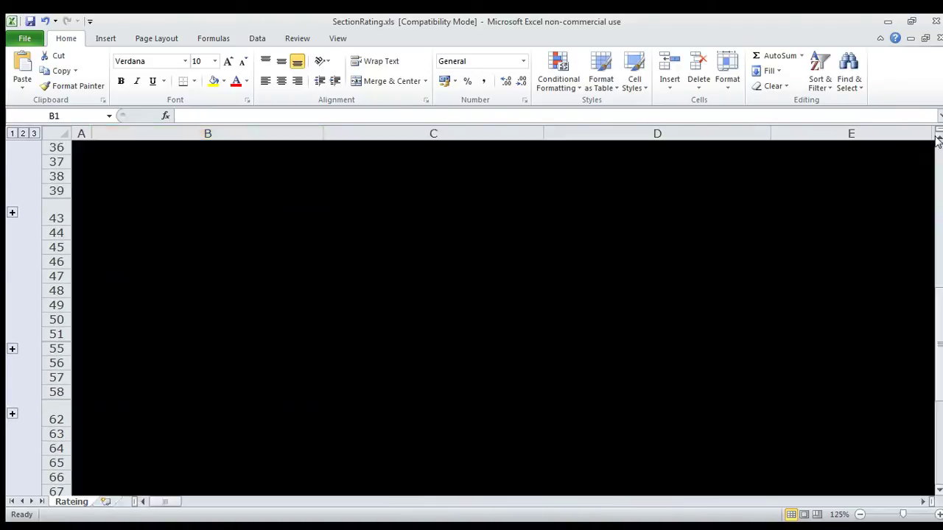
pyautogui.scroll(3, 938, 140)
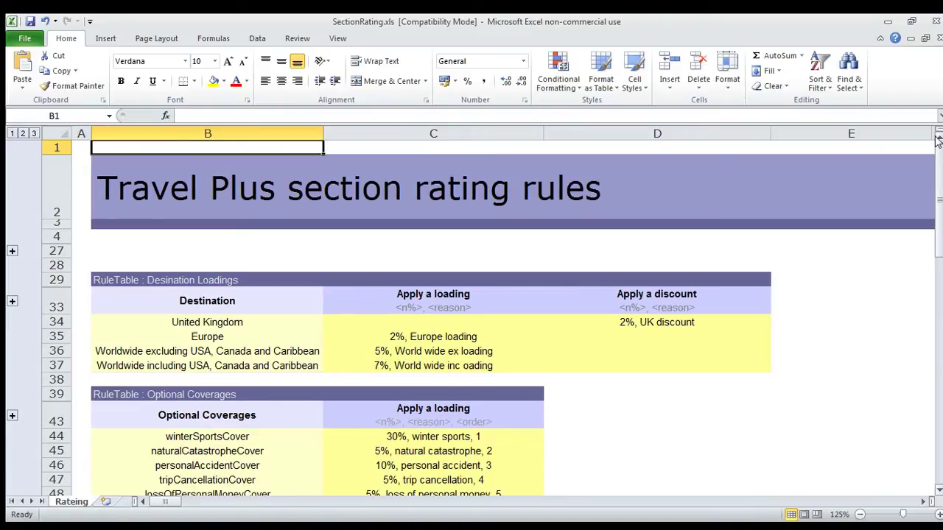
# - Change the winterSportsCover loading in C44 from 30% to 50% and save SectionRating.xls
pyautogui.click(473, 436)
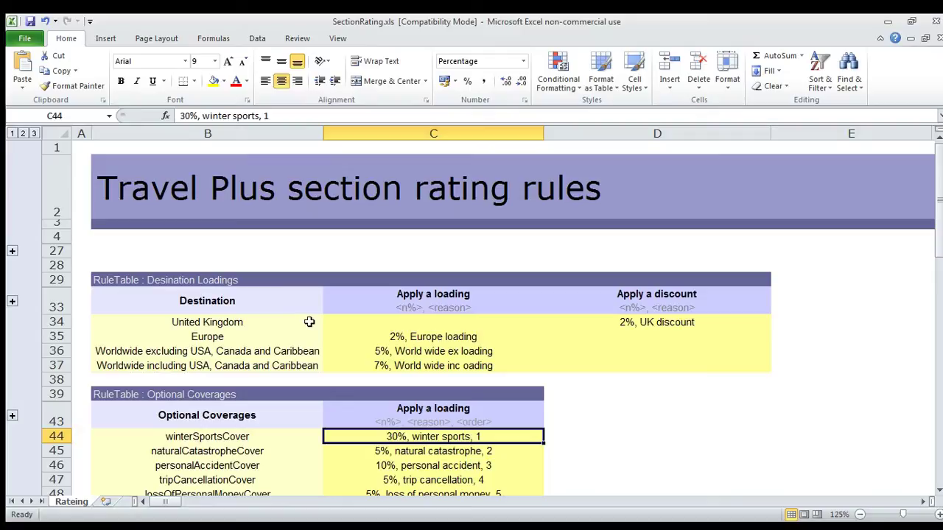
pyautogui.click(179, 116)
pyautogui.click(177, 116)
pyautogui.write('5')
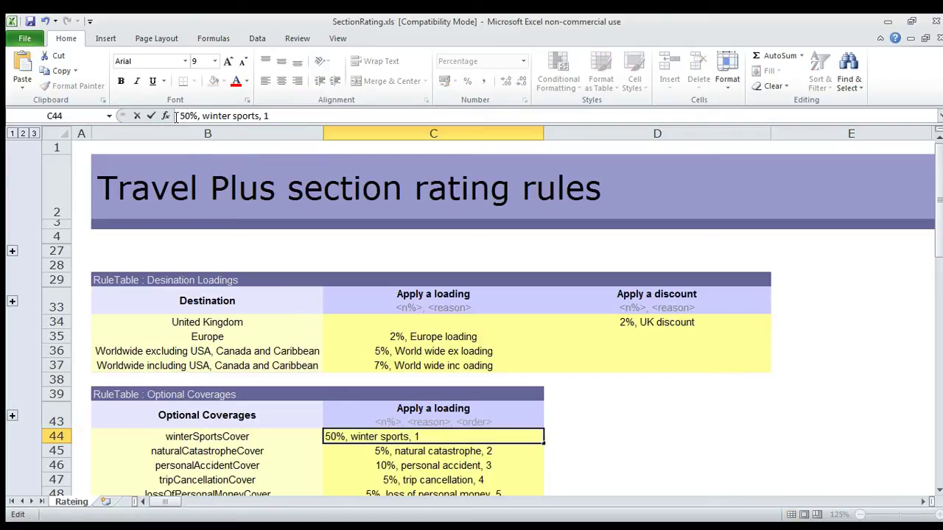
pyautogui.click(24, 23)
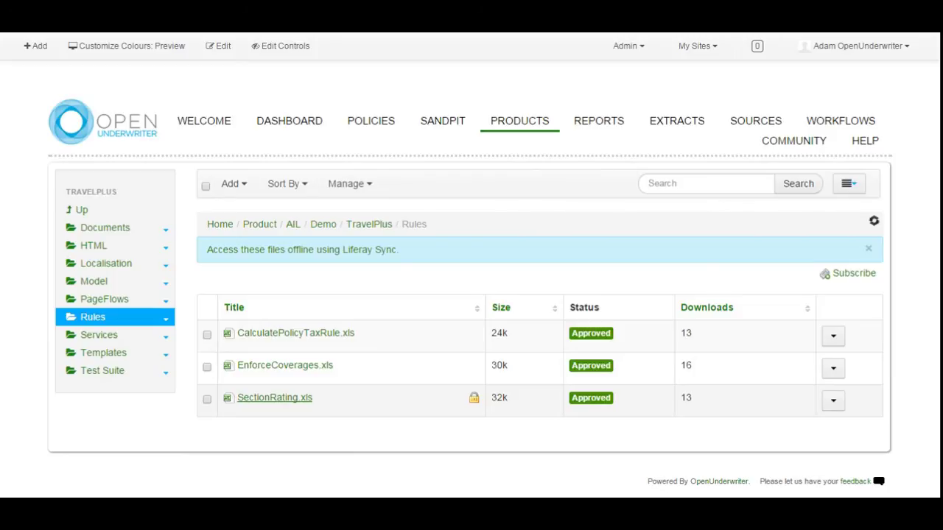
# - Refresh the Rules folder and check in SectionRating.xls, making it Approved at version 1.22
pyautogui.click(105, 324)
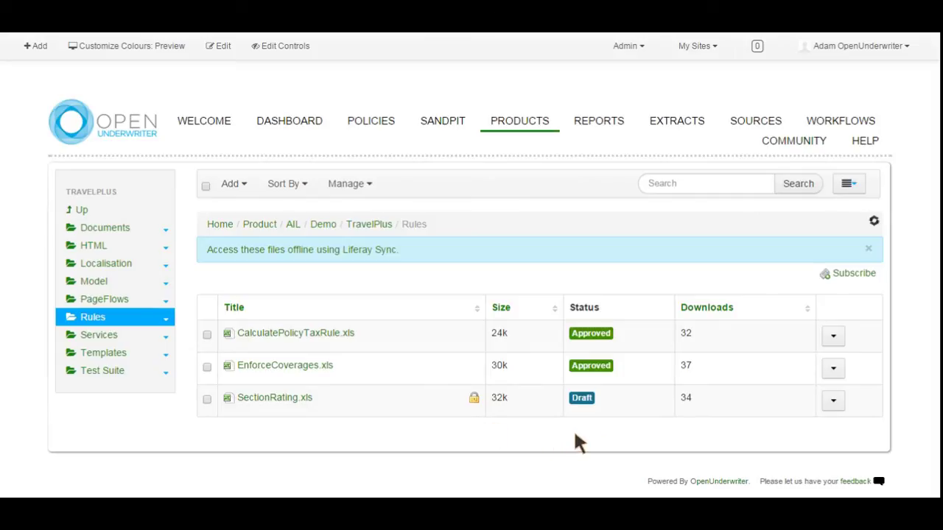
pyautogui.click(832, 402)
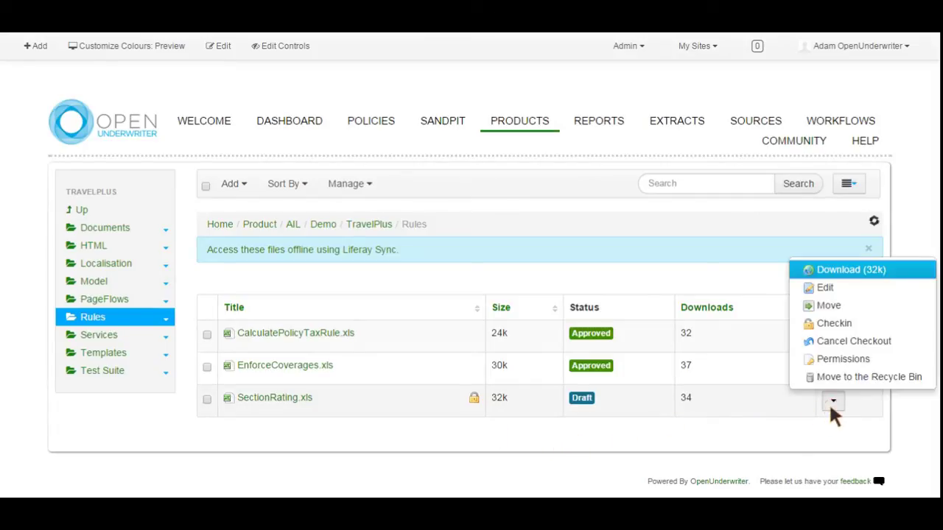
pyautogui.click(825, 324)
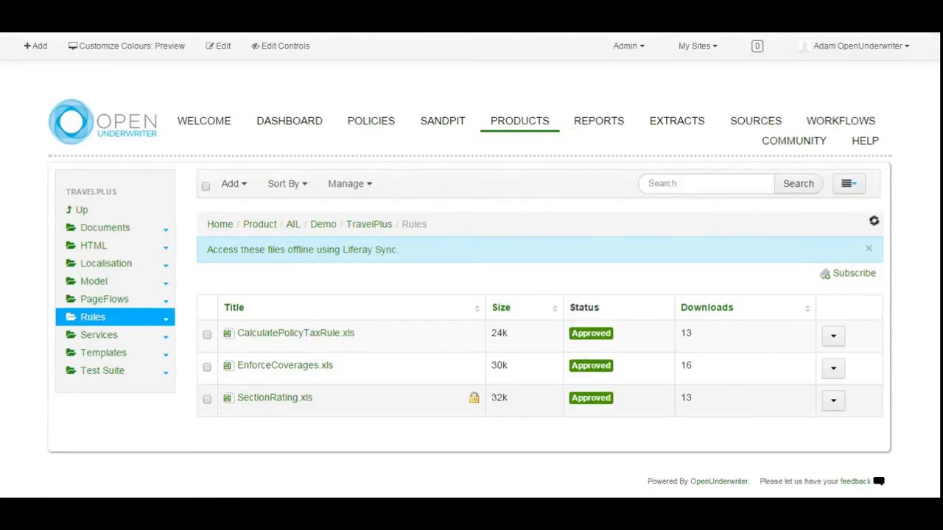
pyautogui.click(277, 399)
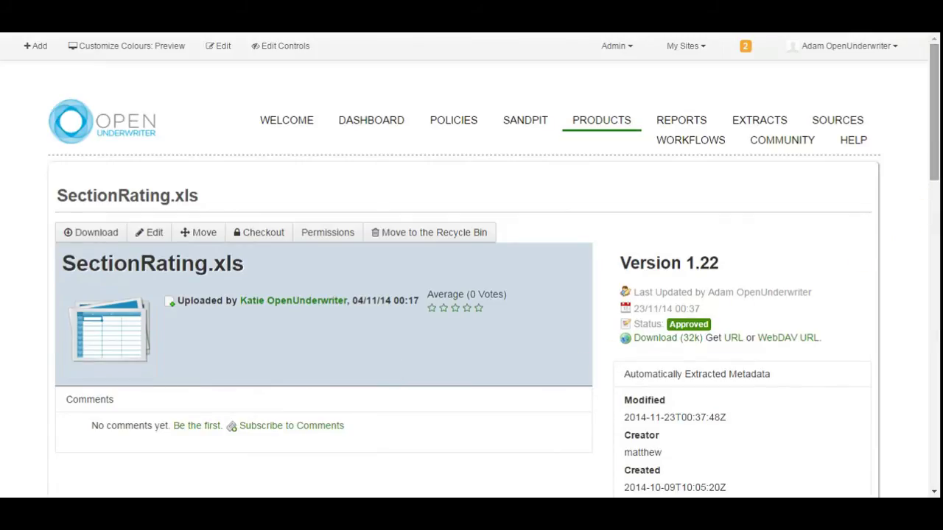
pyautogui.moveTo(930, 158); pyautogui.dragTo(930, 191)
pyautogui.scroll(-9, 930, 161)
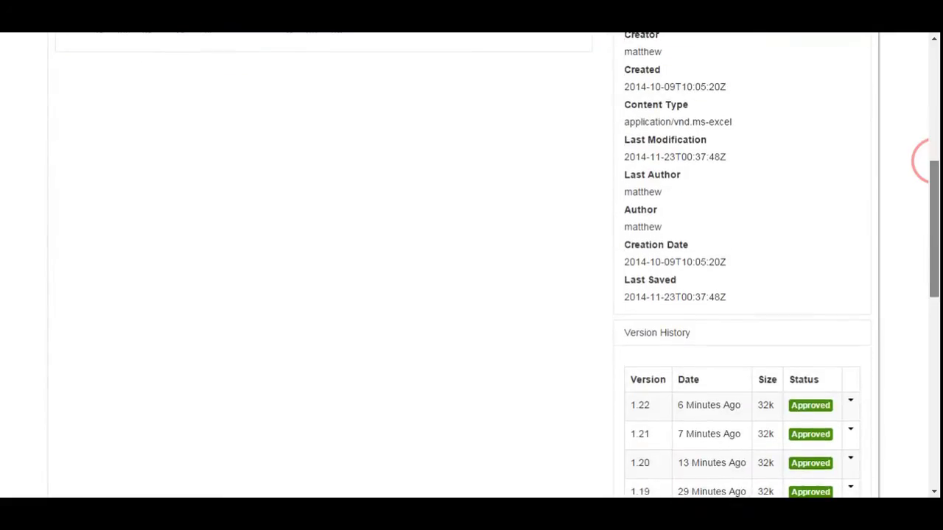
pyautogui.scroll(-2, 929, 161)
pyautogui.scroll(5, 930, 161)
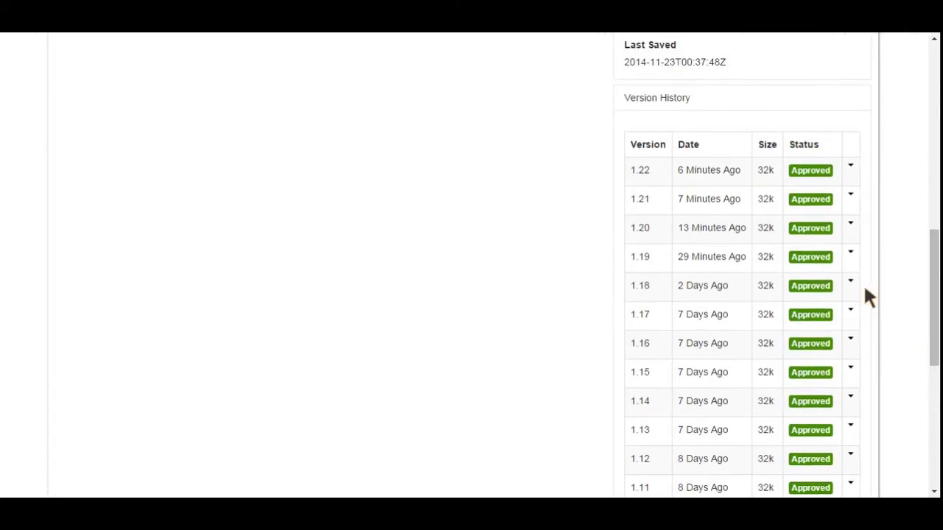
pyautogui.click(851, 254)
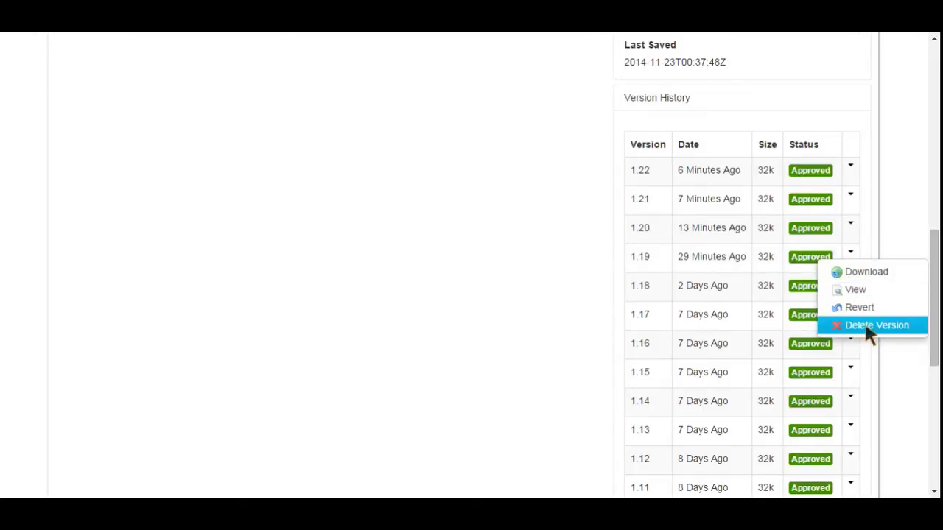
pyautogui.scroll(10, 930, 254)
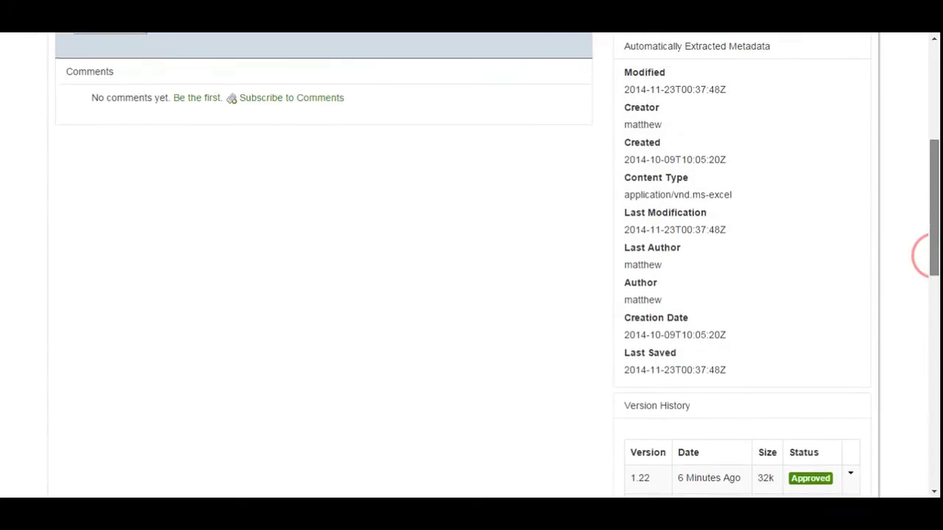
pyautogui.scroll(2, 921, 254)
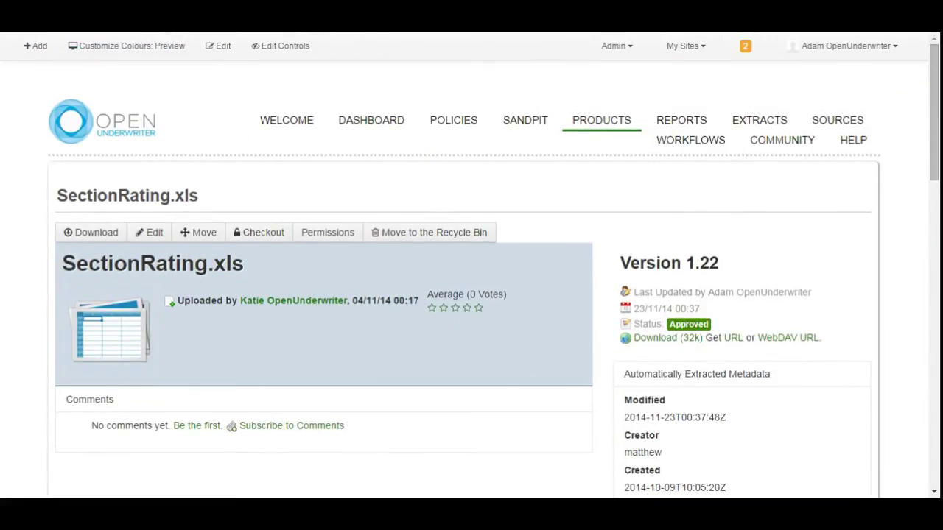
pyautogui.hotkey('alt', 'Left')
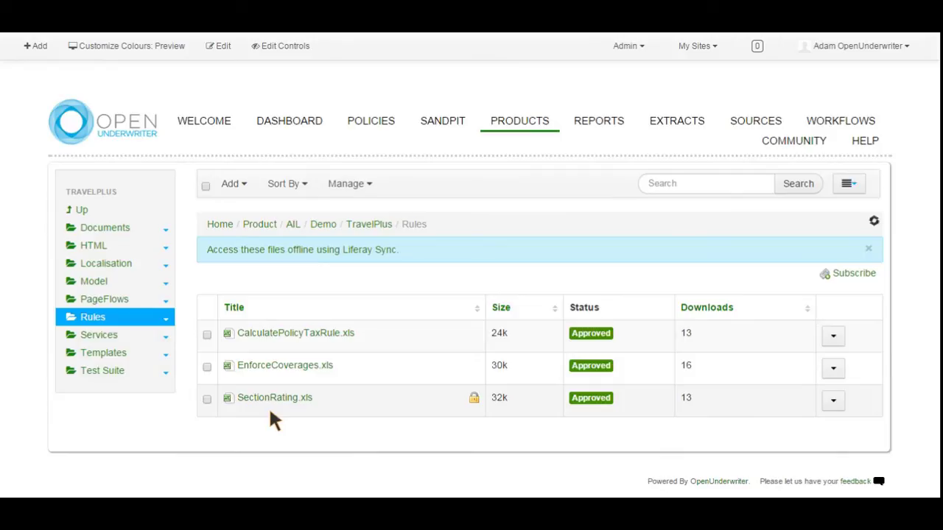
# - In the Sandpit, start a QuotationPageFlow quote: Single Trip, Winter Sports, Europe, Individual party
pyautogui.click(440, 122)
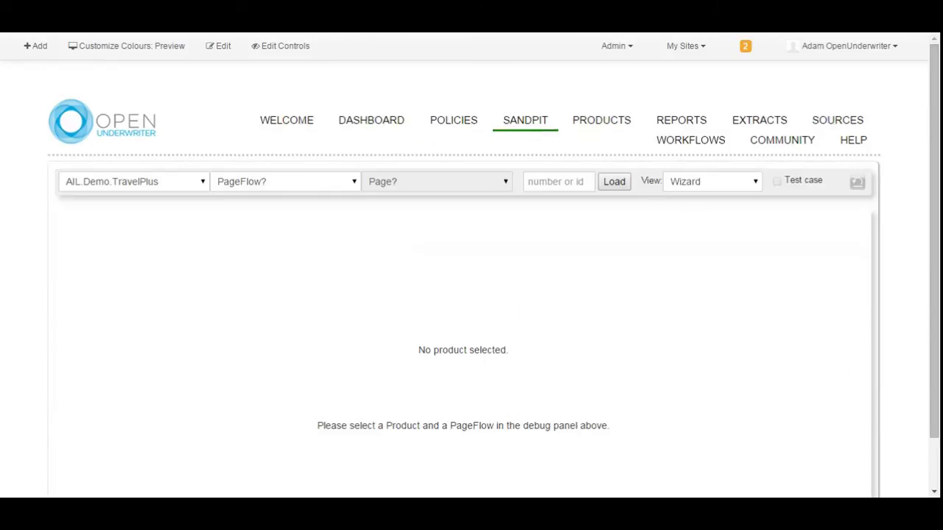
pyautogui.click(350, 180)
pyautogui.click(349, 190)
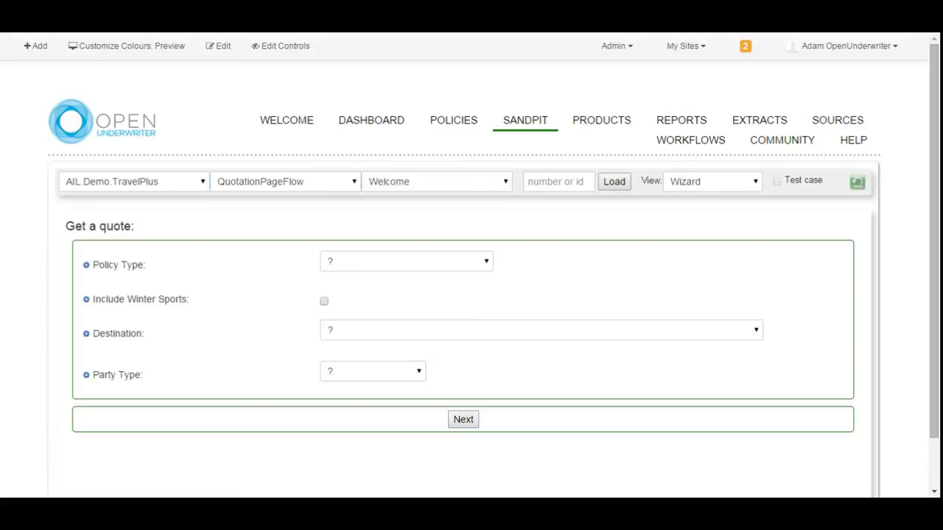
pyautogui.click(429, 266)
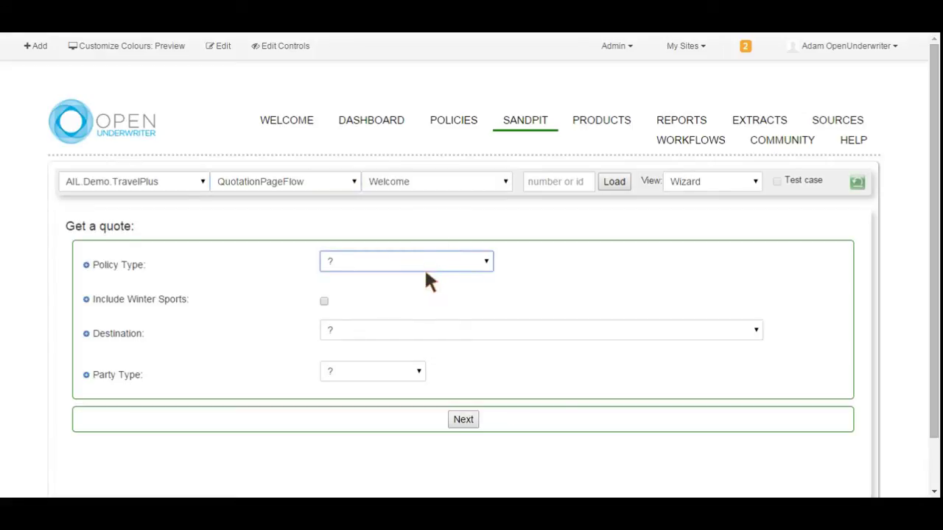
pyautogui.click(425, 274)
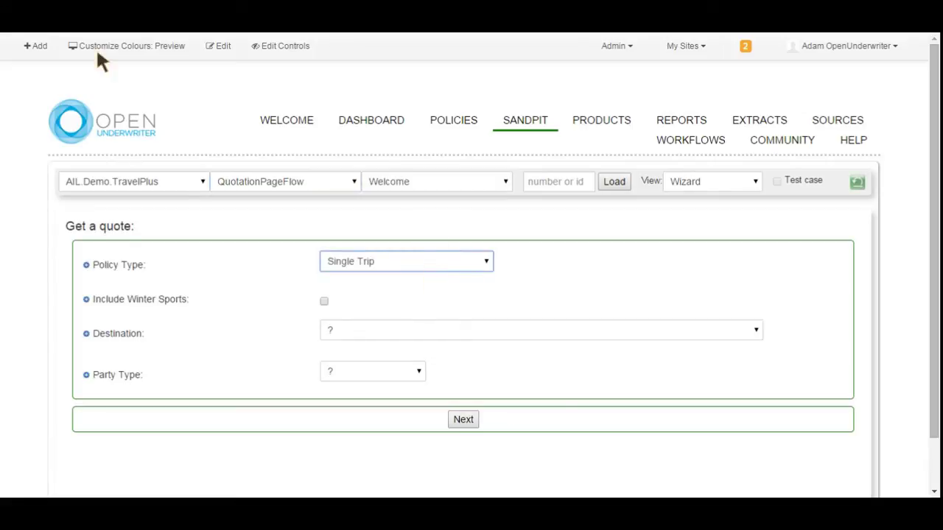
pyautogui.click(325, 302)
pyautogui.click(343, 327)
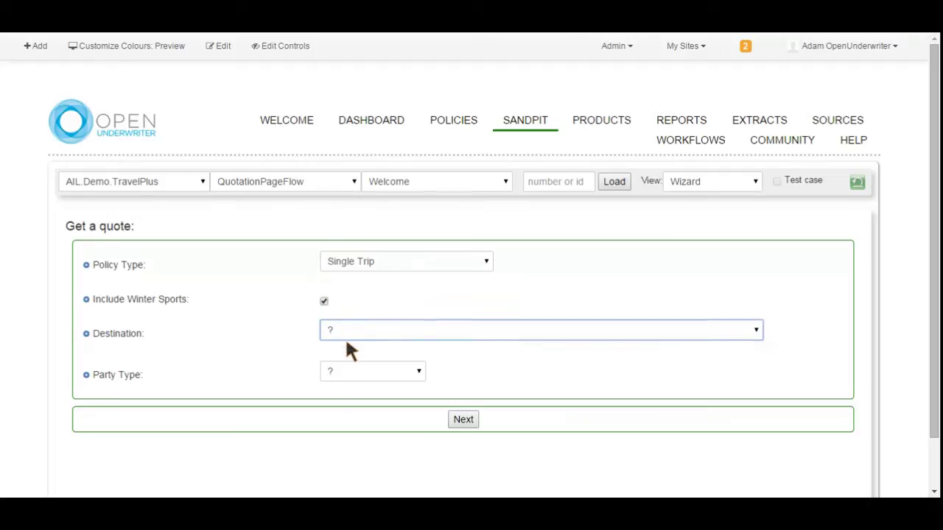
pyautogui.click(348, 354)
pyautogui.click(351, 374)
pyautogui.click(352, 388)
pyautogui.click(467, 421)
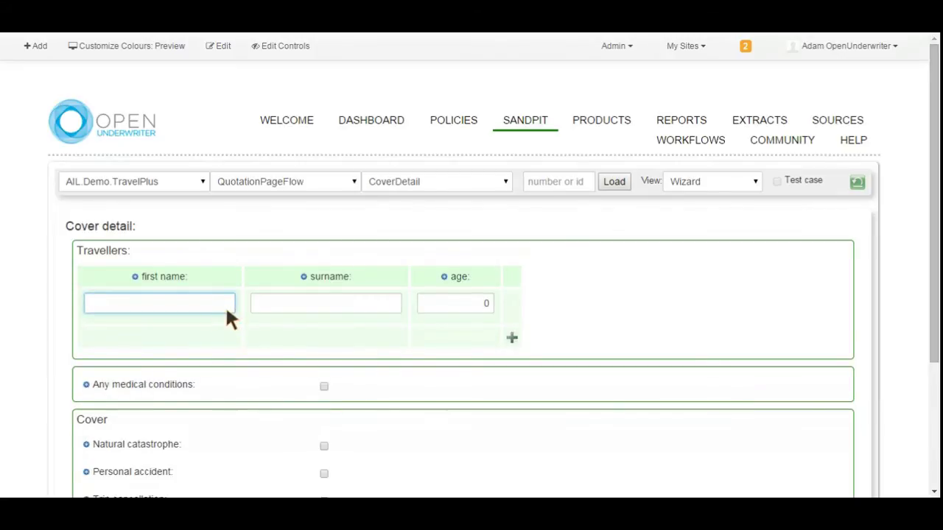
# - Enter the traveller's first name, surname and age 30, and add personal accident cover
pyautogui.write('Andrew')
pyautogui.click(271, 308)
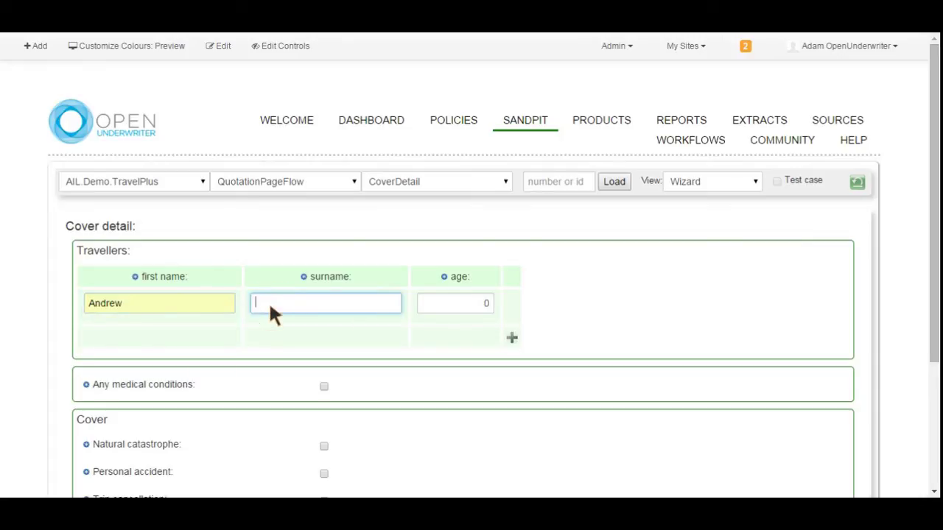
pyautogui.write('Smith')
pyautogui.click(446, 309)
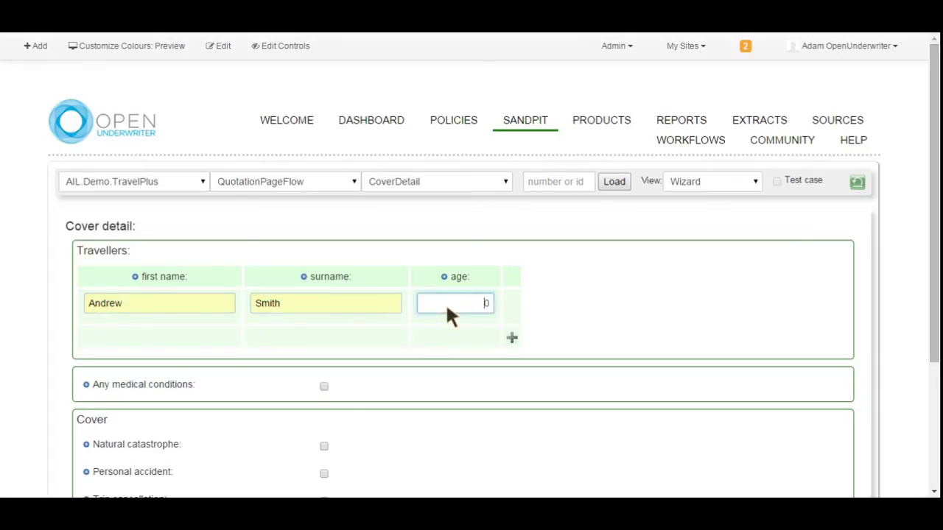
pyautogui.write('30')
pyautogui.scroll(-2, 875, 269)
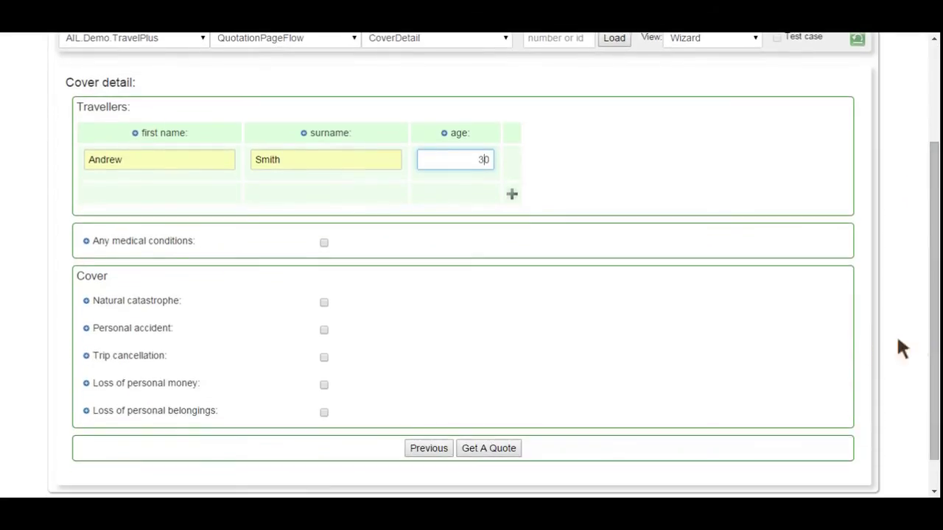
pyautogui.click(325, 331)
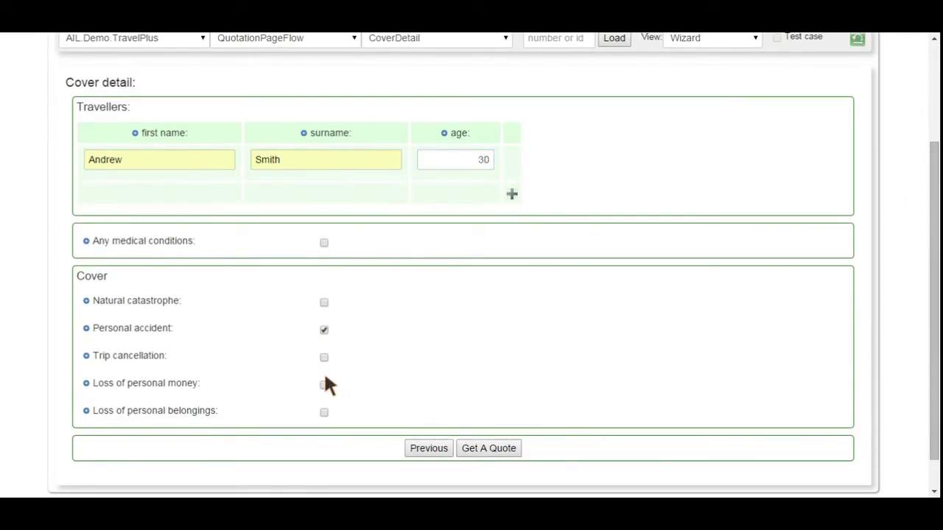
# - Request the quote and highlight the £250.00 Winter Sports cover in the quote options
pyautogui.click(487, 449)
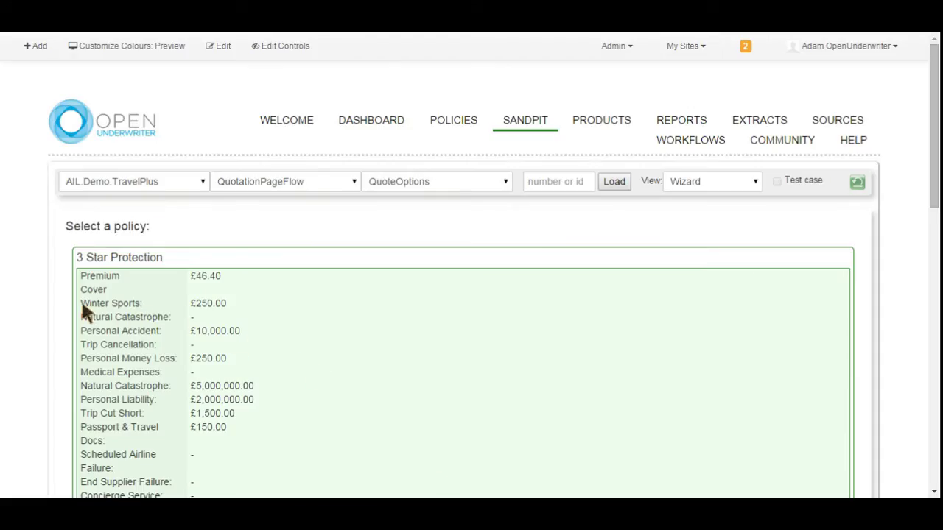
pyautogui.moveTo(82, 307); pyautogui.dragTo(135, 313)
pyautogui.moveTo(196, 305); pyautogui.dragTo(228, 308)
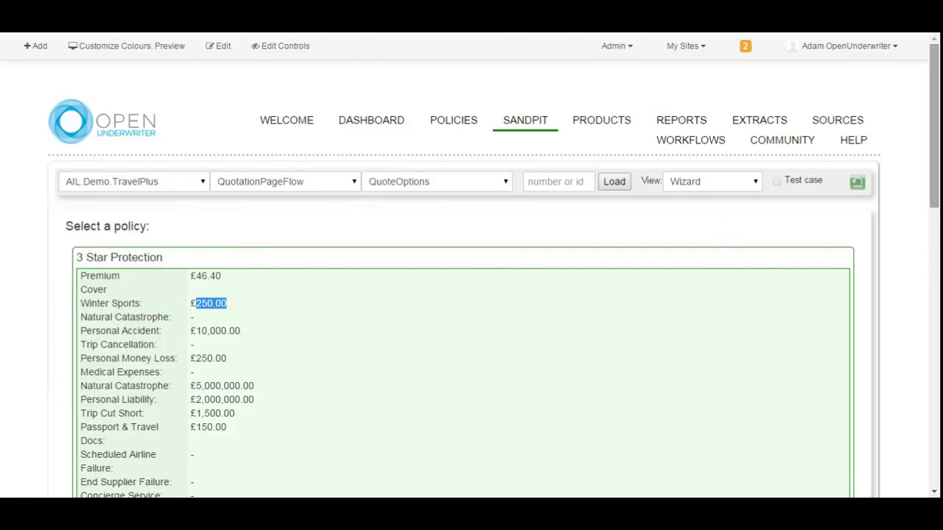
pyautogui.moveTo(932, 168)
pyautogui.mouseDown()
pyautogui.moveTo(933, 409)
pyautogui.moveTo(933, 171)
pyautogui.mouseUp()
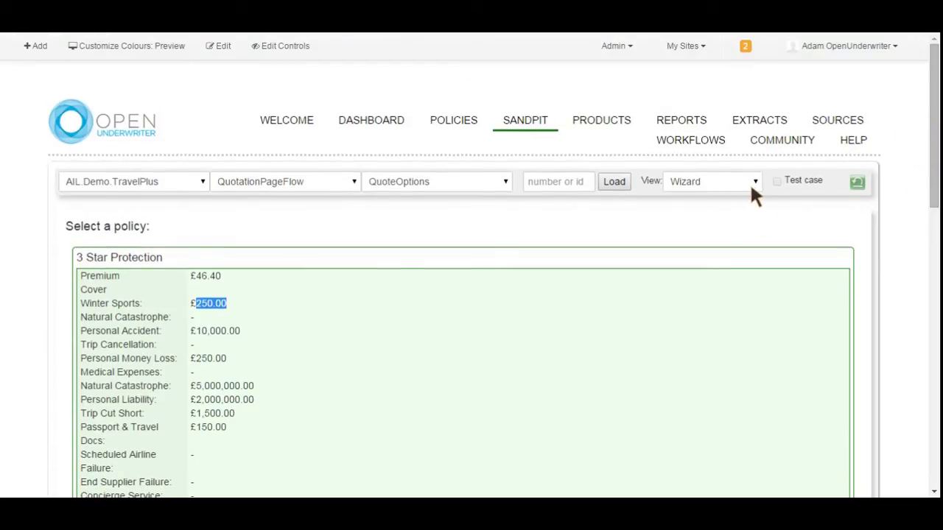
pyautogui.click(752, 184)
pyautogui.click(752, 195)
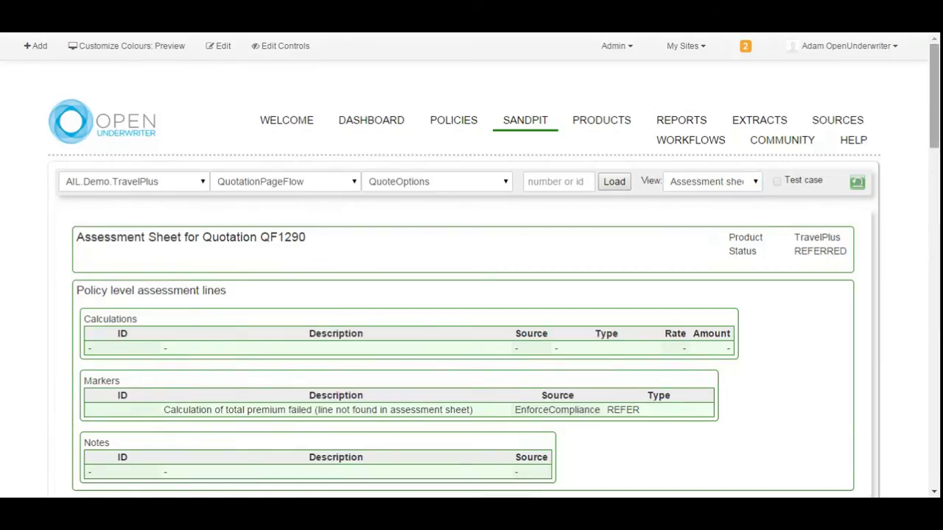
pyautogui.moveTo(932, 131); pyautogui.dragTo(932, 173)
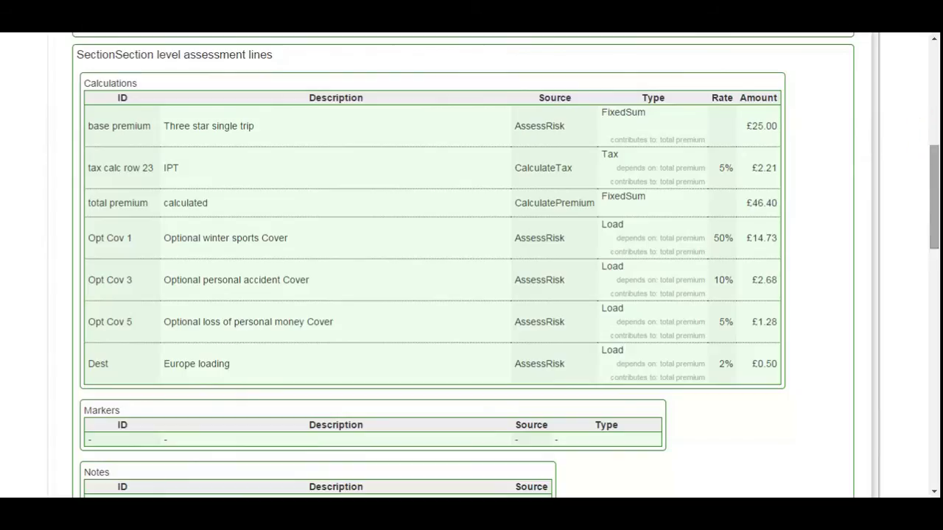
pyautogui.click(203, 239)
pyautogui.moveTo(203, 238); pyautogui.dragTo(267, 243)
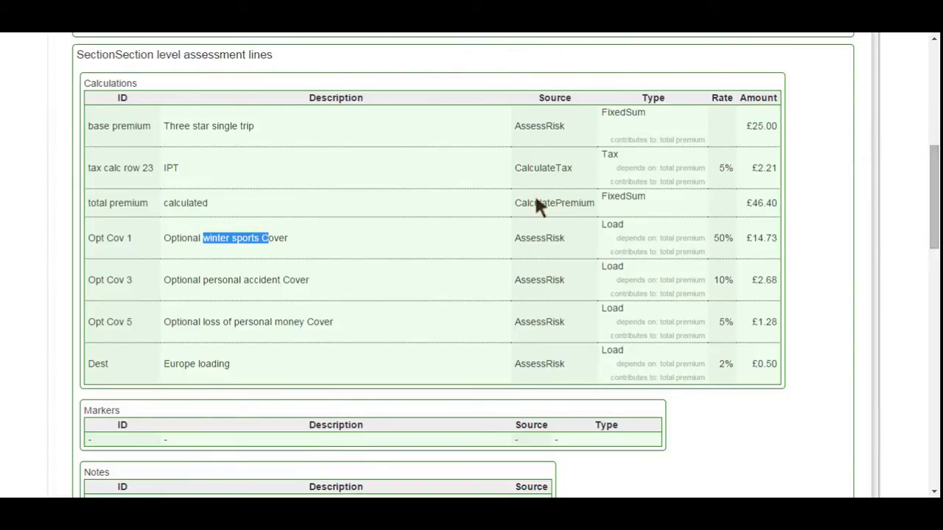
pyautogui.click(714, 237)
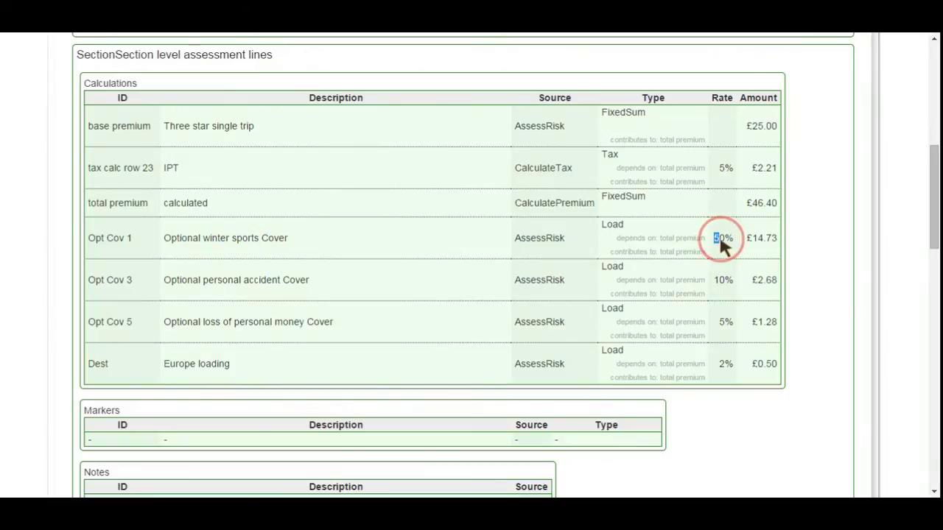
pyautogui.moveTo(722, 238); pyautogui.dragTo(730, 238)
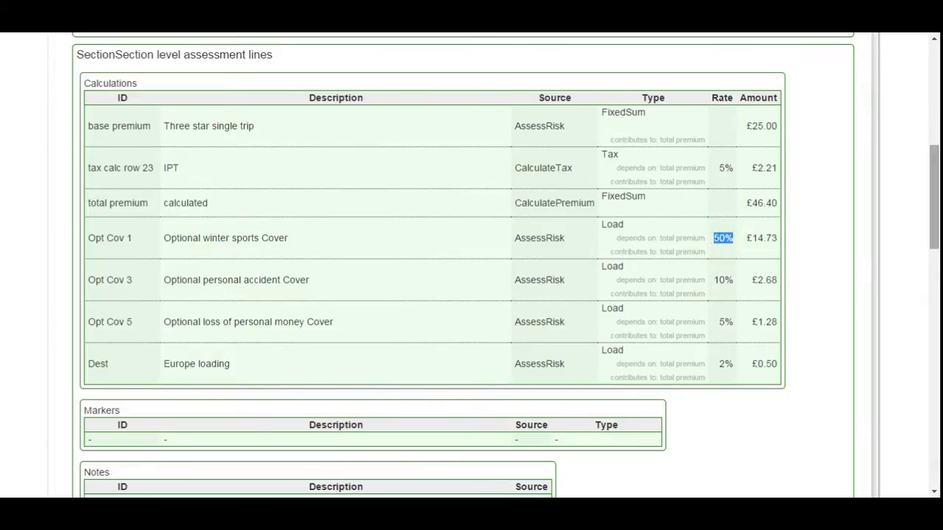
pyautogui.scroll(3, 927, 235)
pyautogui.scroll(3, 921, 234)
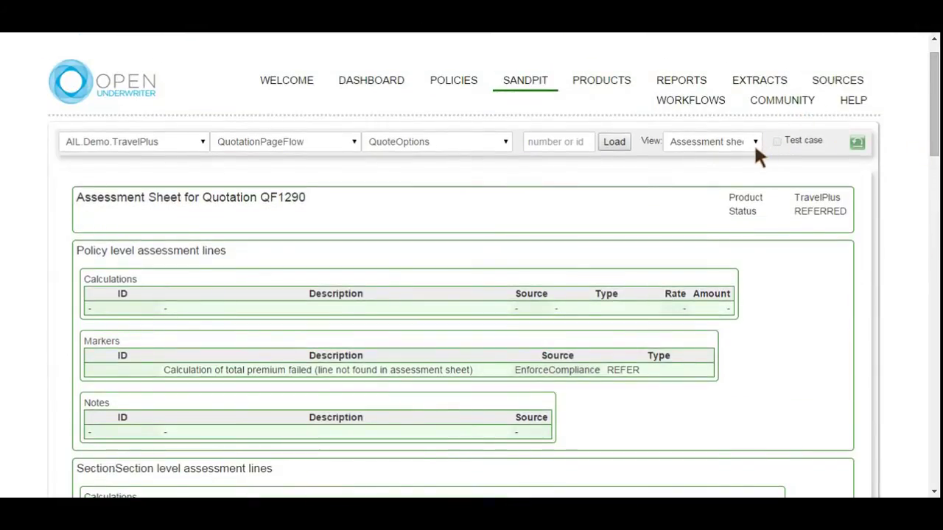
pyautogui.click(754, 143)
# - Show the quotation as XML and highlight the 50% rate and the 'winter sports' reason
pyautogui.click(741, 183)
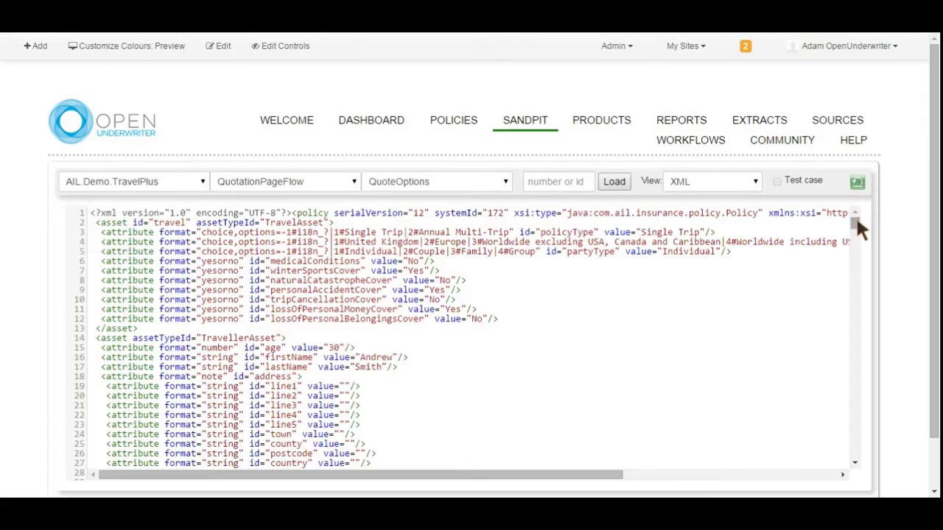
pyautogui.moveTo(858, 221); pyautogui.dragTo(861, 229)
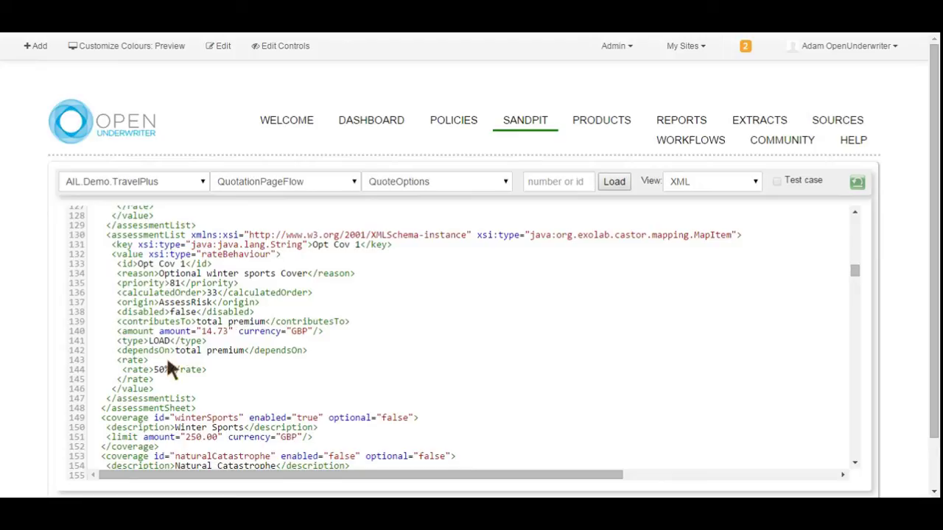
pyautogui.doubleClick(162, 376)
pyautogui.moveTo(207, 273); pyautogui.dragTo(279, 279)
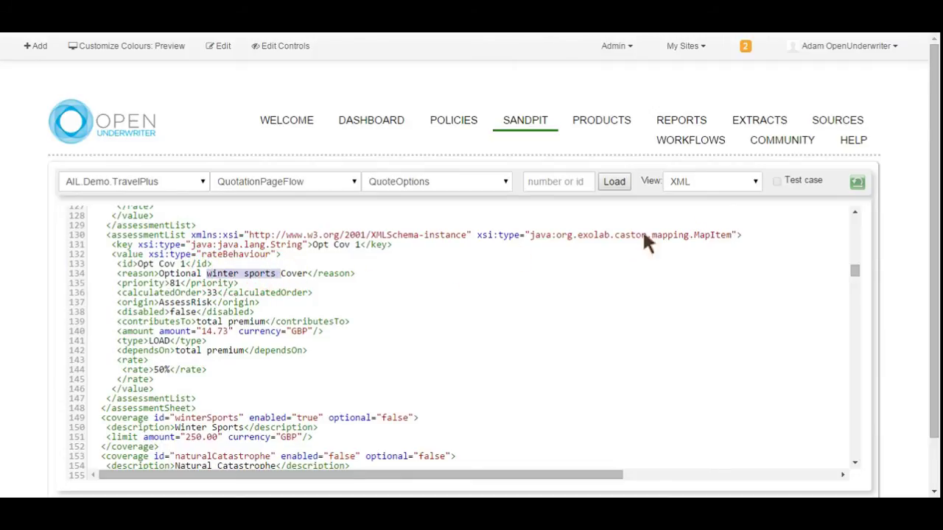
pyautogui.scroll(15, 854, 278)
pyautogui.scroll(4, 855, 278)
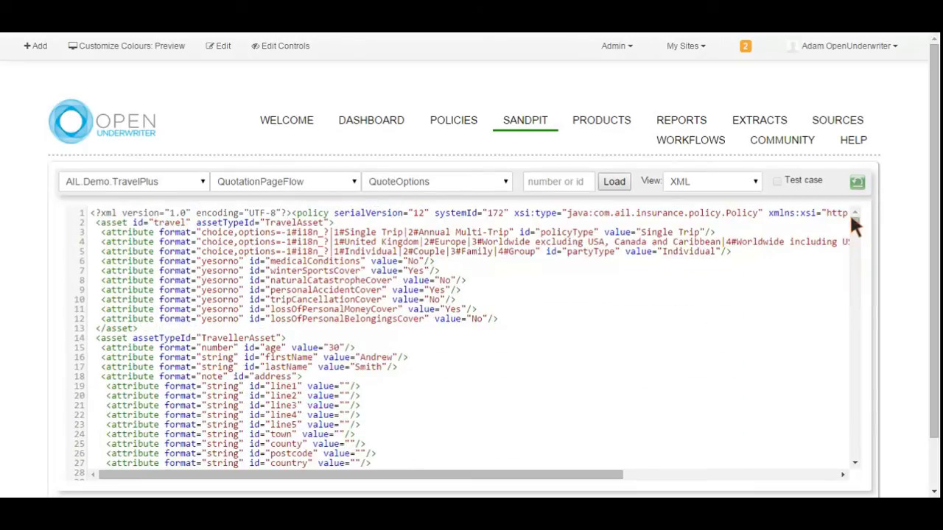
pyautogui.click(748, 188)
# - Set the view back to Wizard, then open Deployed TravelPlus pages via Control Panel > Sites
pyautogui.click(745, 189)
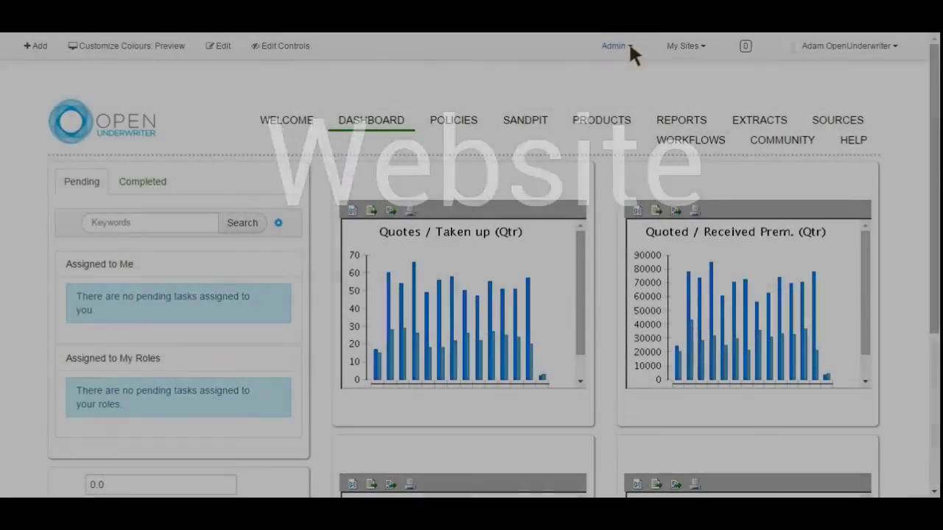
pyautogui.click(629, 42)
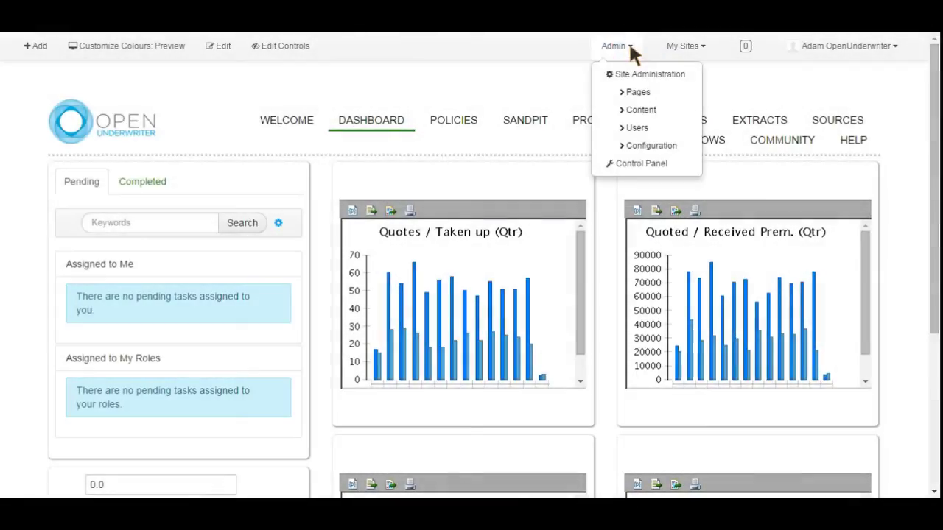
pyautogui.click(634, 164)
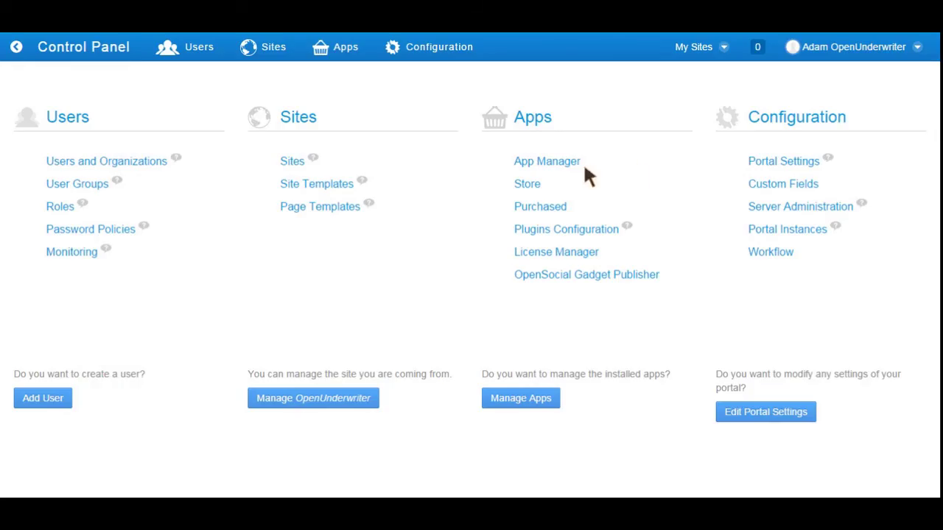
pyautogui.click(294, 162)
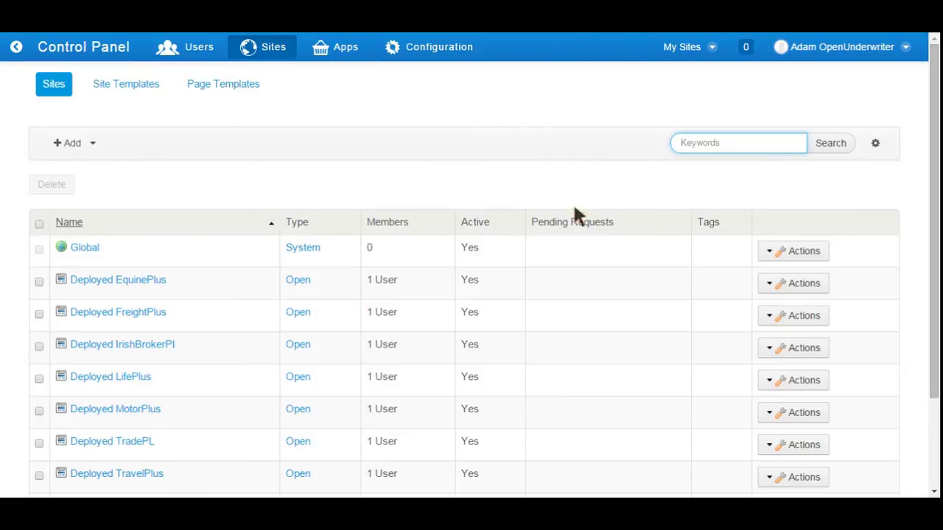
pyautogui.scroll(-3, 928, 263)
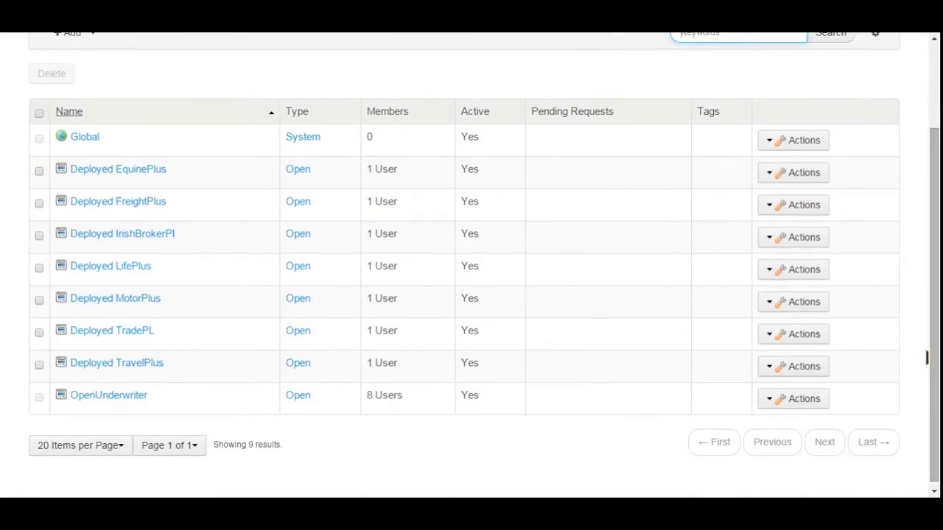
pyautogui.click(155, 363)
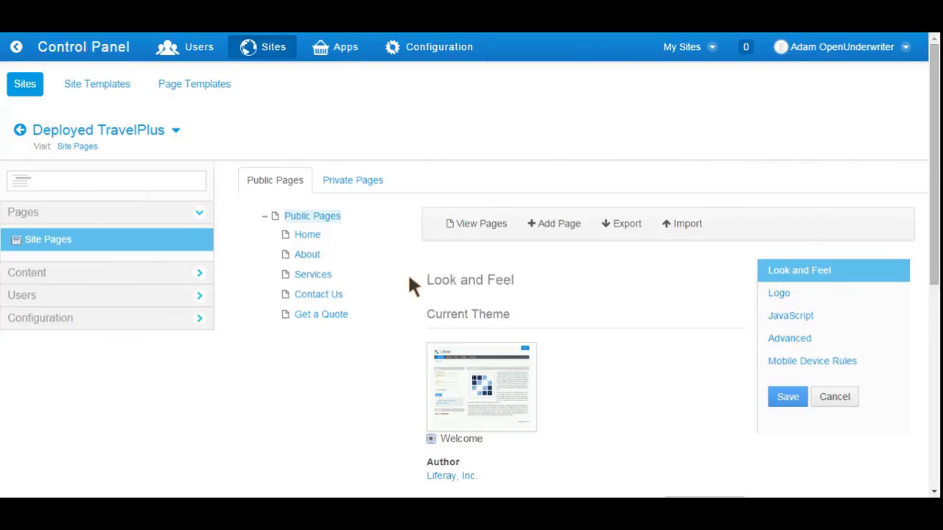
pyautogui.click(480, 225)
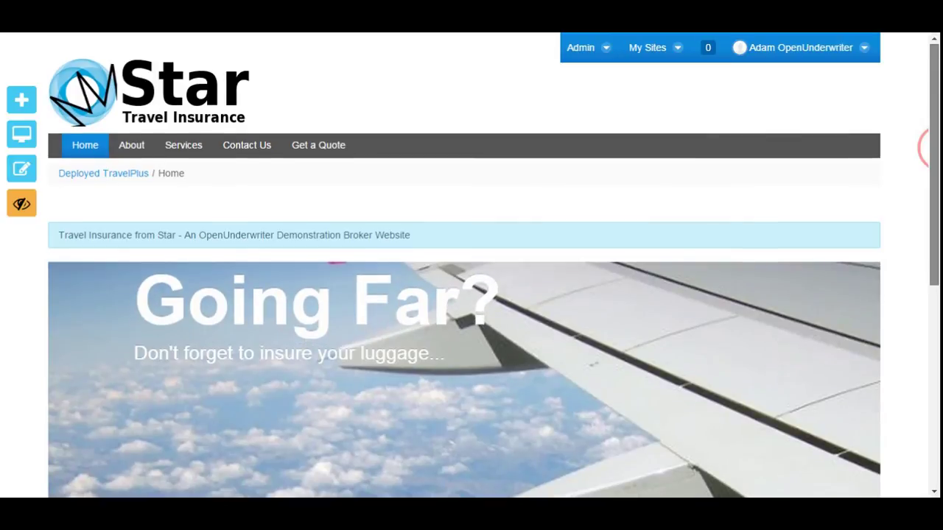
# - Turn on the page edit controls on the Star Travel Insurance home page
pyautogui.scroll(-5, 925, 147)
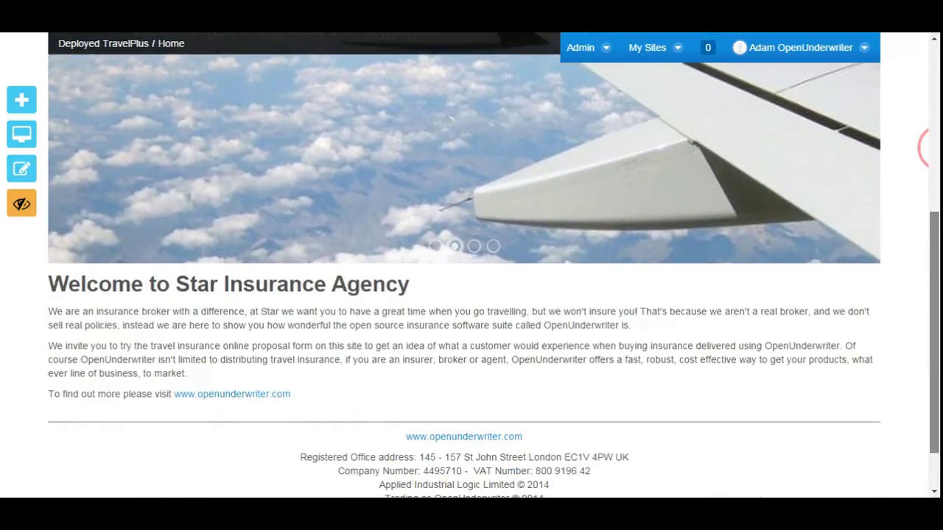
pyautogui.scroll(1, 923, 147)
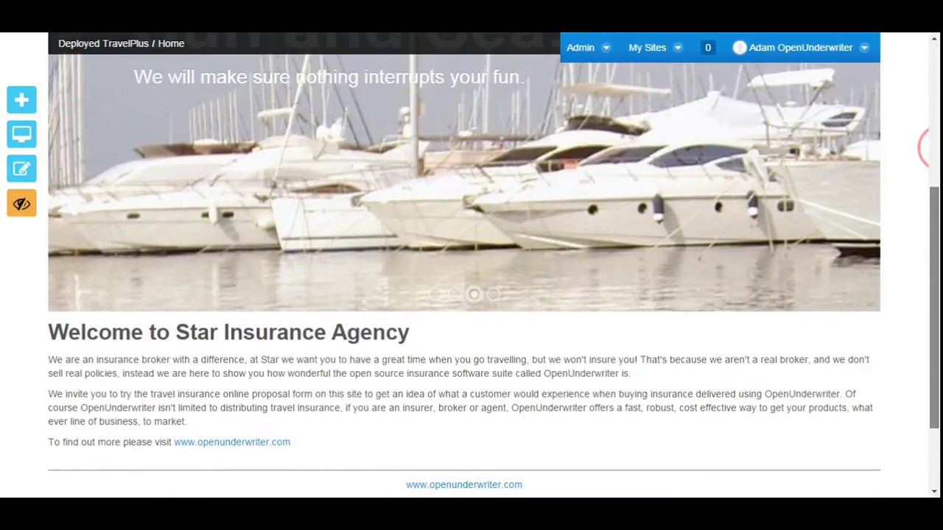
pyautogui.click(27, 206)
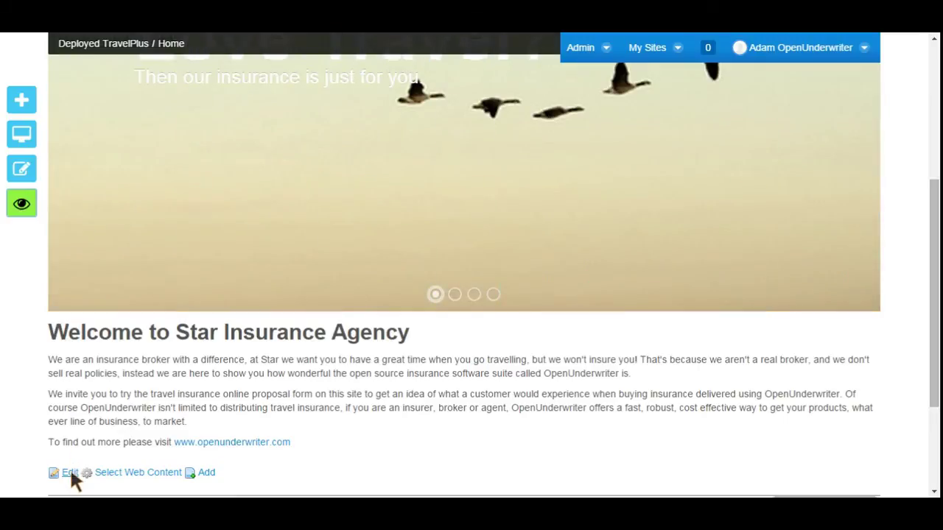
# - Review the Welcome web content article in its editor, then close it to return home
pyautogui.click(71, 472)
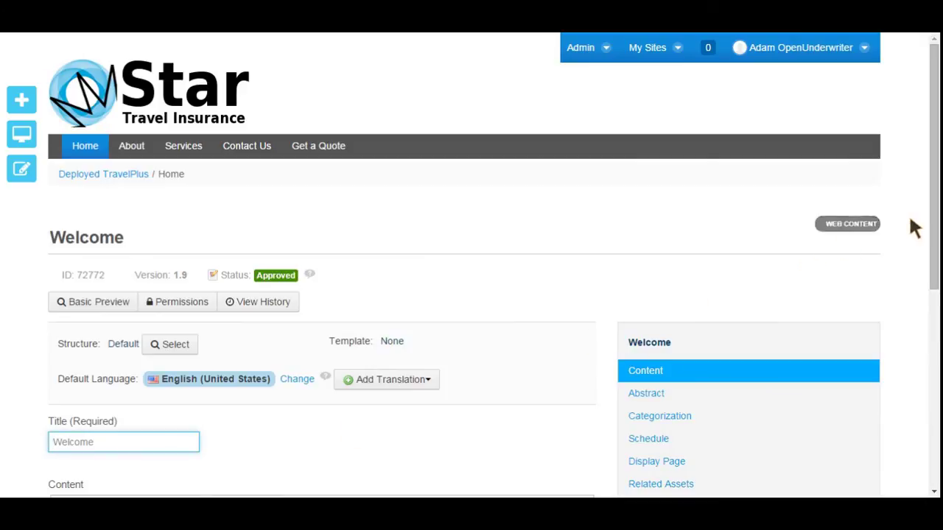
pyautogui.moveTo(927, 225); pyautogui.dragTo(927, 346)
pyautogui.scroll(-3, 926, 225)
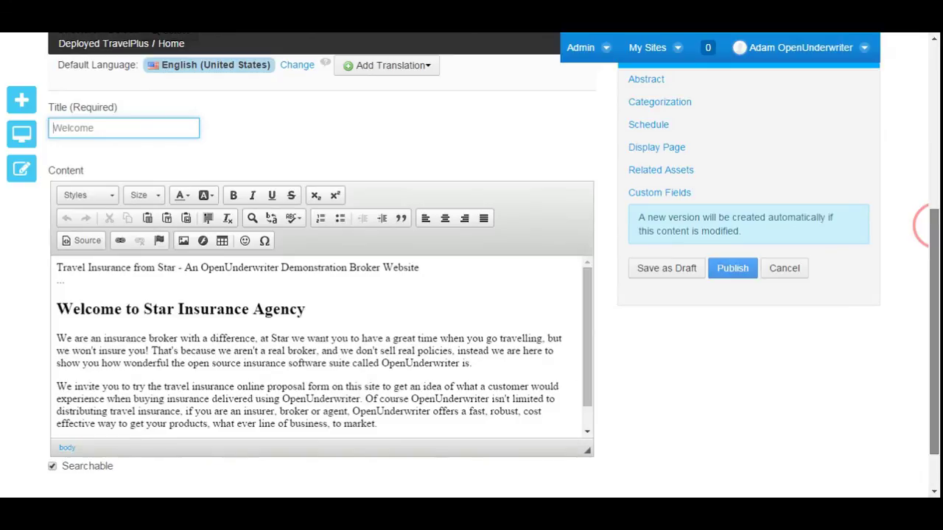
pyautogui.scroll(5, 926, 225)
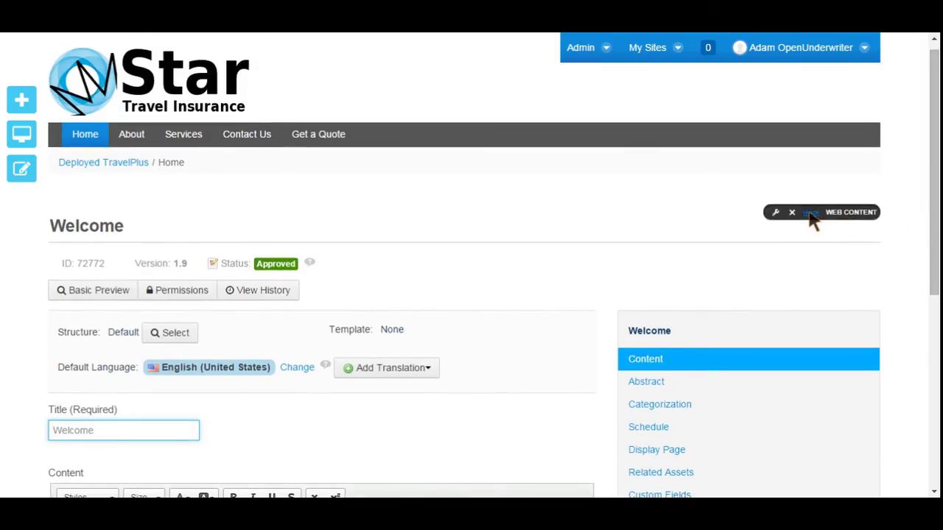
pyautogui.click(810, 215)
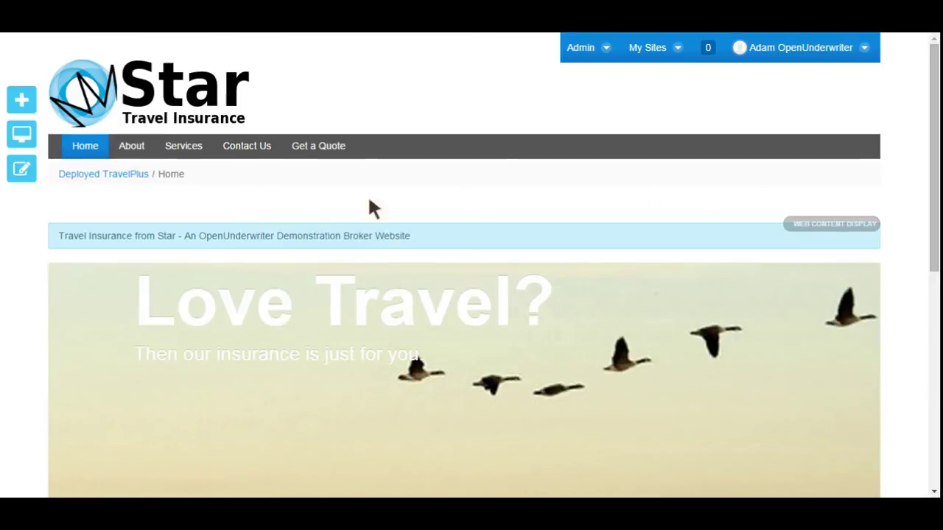
# - Navigate through Contact Us to the Get a Quote page with its Quote Demo form
pyautogui.click(238, 156)
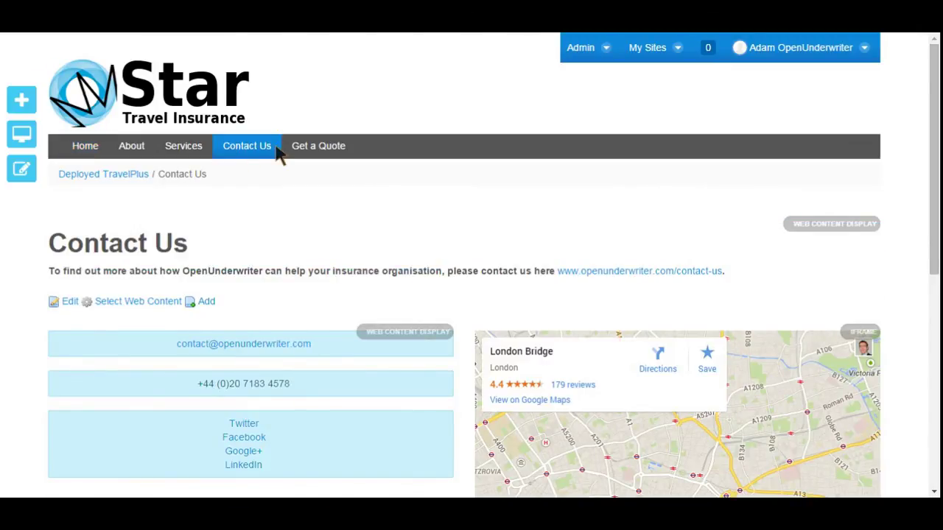
pyautogui.click(316, 151)
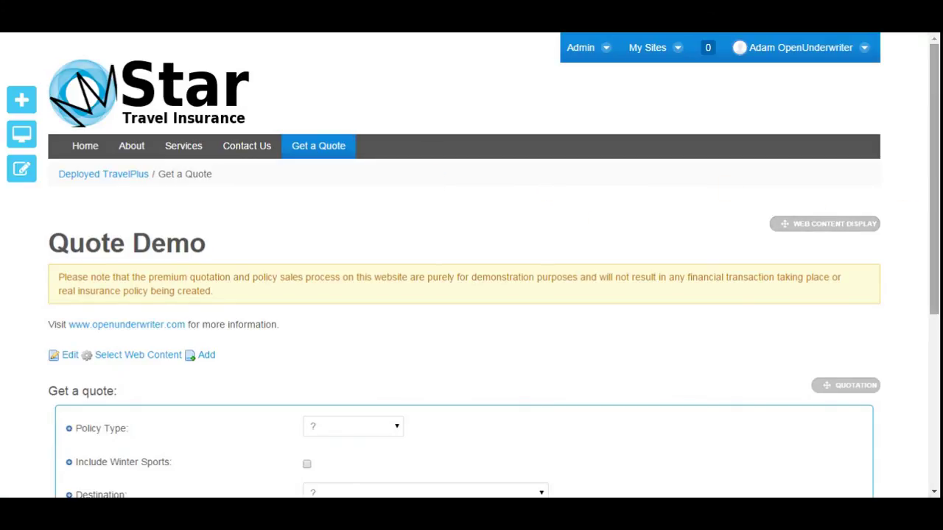
pyautogui.moveTo(934, 189)
pyautogui.mouseDown()
pyautogui.moveTo(934, 280)
pyautogui.moveTo(931, 192)
pyautogui.mouseUp()
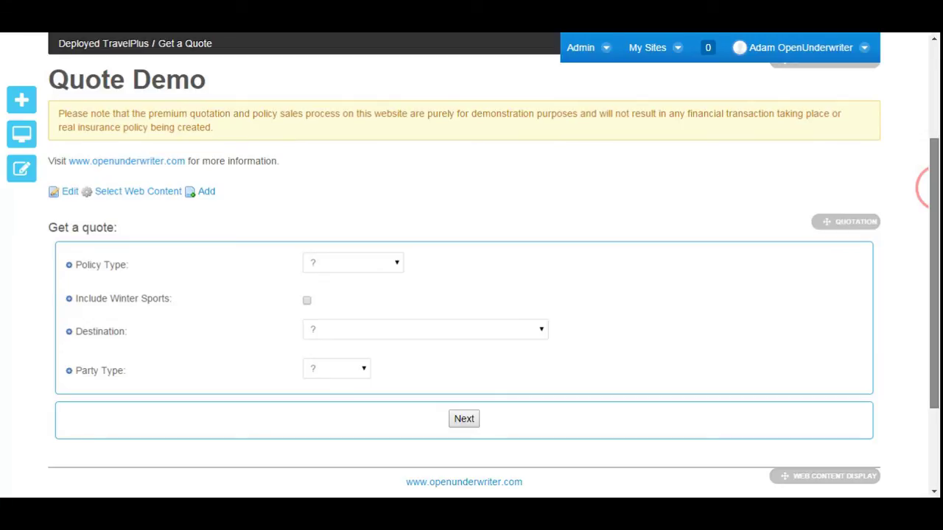
# - Check the quotation portlet's preferences, including its product list (AIL.Demo.TravelPlus, QuotationPageFlow)
pyautogui.moveTo(831, 248)
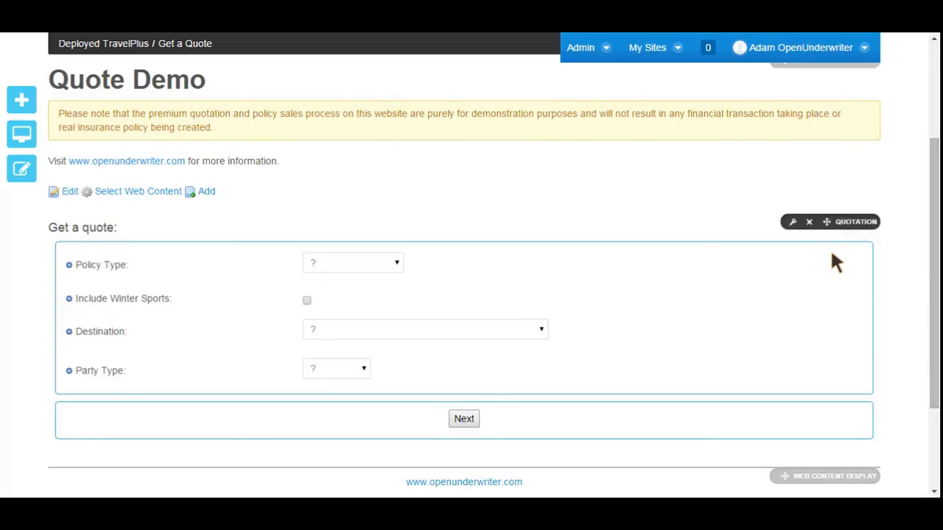
pyautogui.click(793, 223)
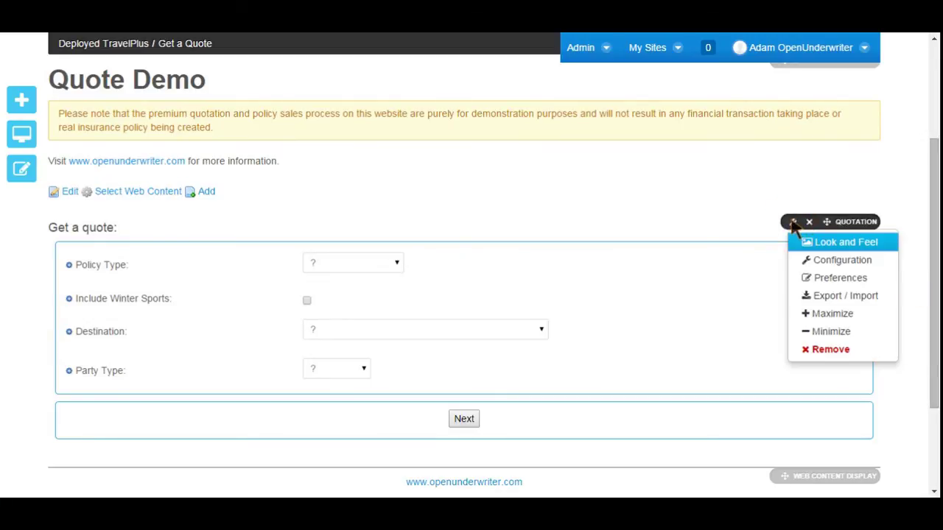
pyautogui.click(825, 280)
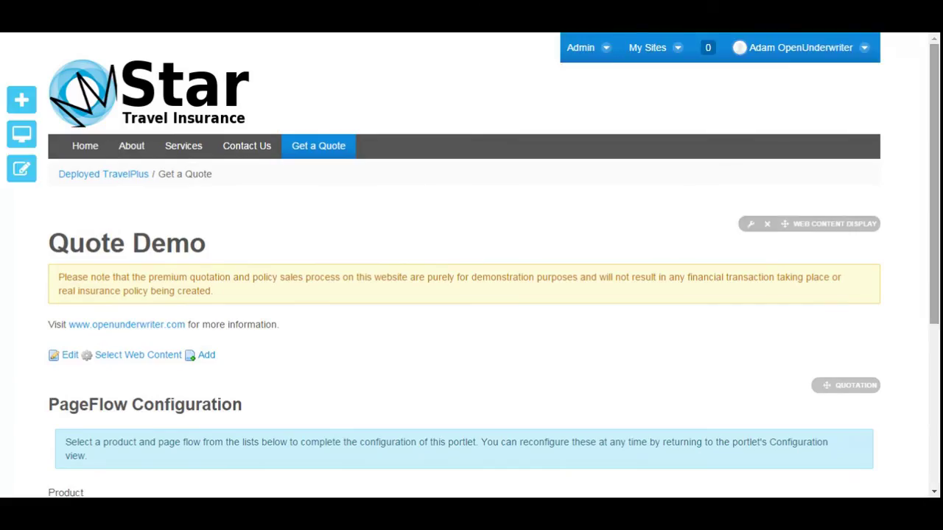
pyautogui.moveTo(933, 206); pyautogui.dragTo(933, 309)
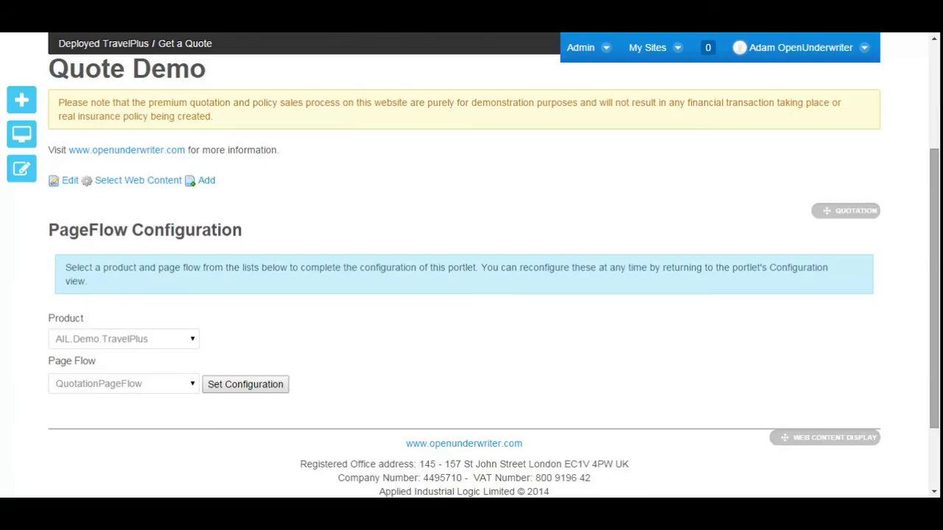
pyautogui.click(192, 341)
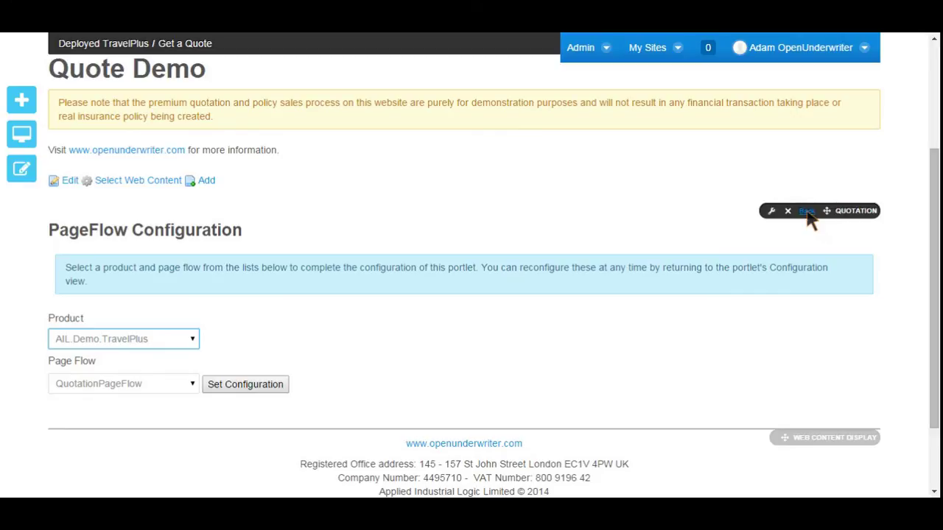
# - Reposition the quotation portlet so it sits below the Quote Demo notice
pyautogui.moveTo(831, 223)
pyautogui.mouseDown()
pyautogui.moveTo(818, 172)
pyautogui.moveTo(823, 225)
pyautogui.moveTo(822, 208)
pyautogui.mouseUp()
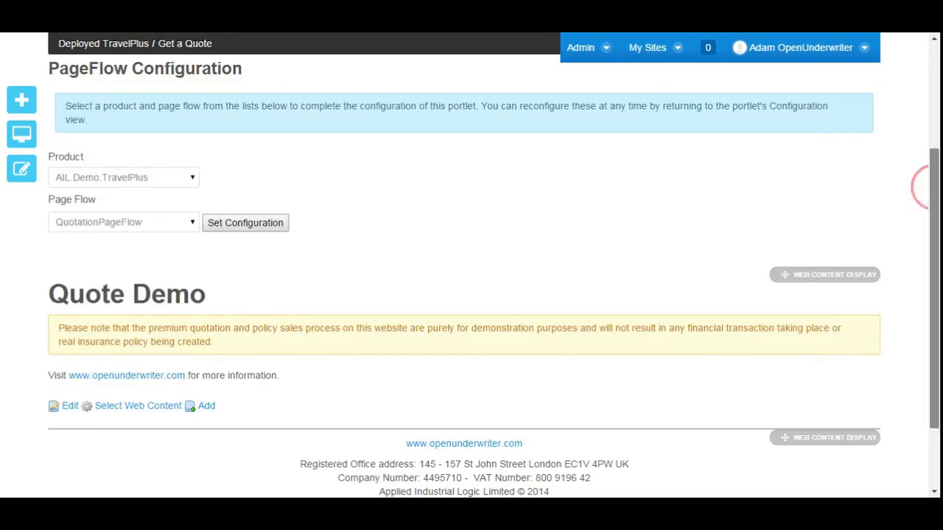
pyautogui.scroll(1, 929, 186)
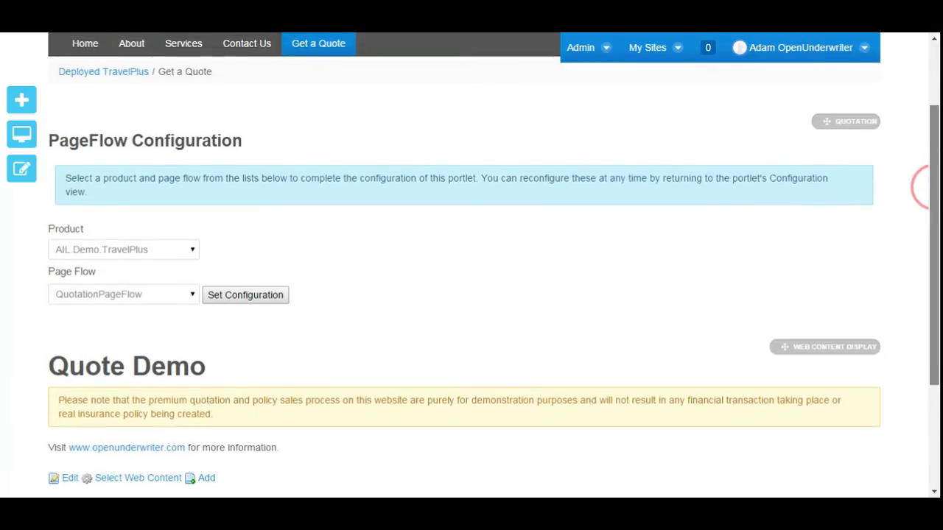
pyautogui.click(829, 125)
pyautogui.moveTo(831, 131); pyautogui.dragTo(821, 450)
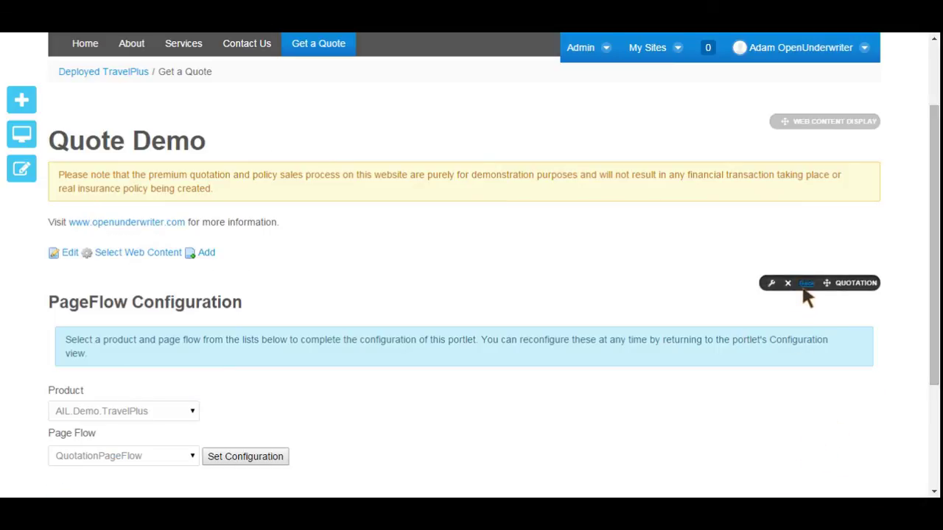
# - Return the portlet to its Get a quote form and hide the page editing controls
pyautogui.click(806, 284)
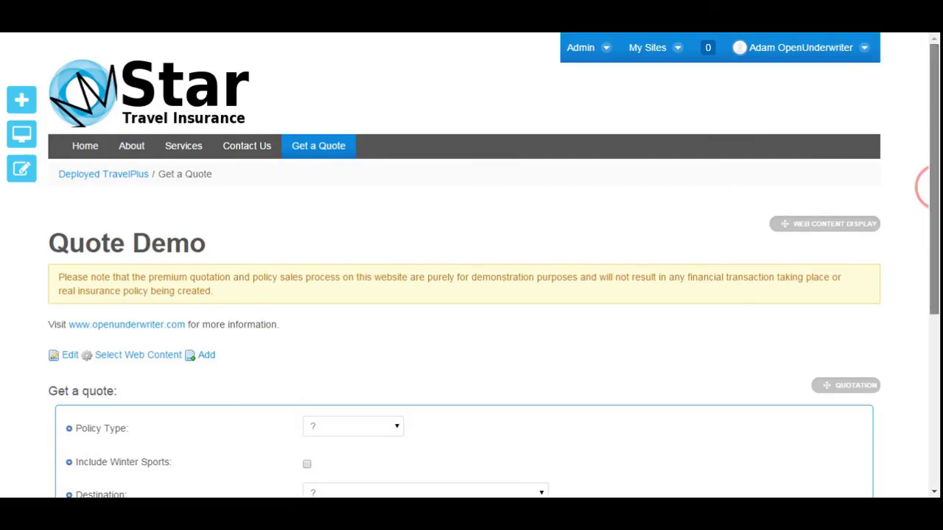
pyautogui.scroll(-1, 932, 187)
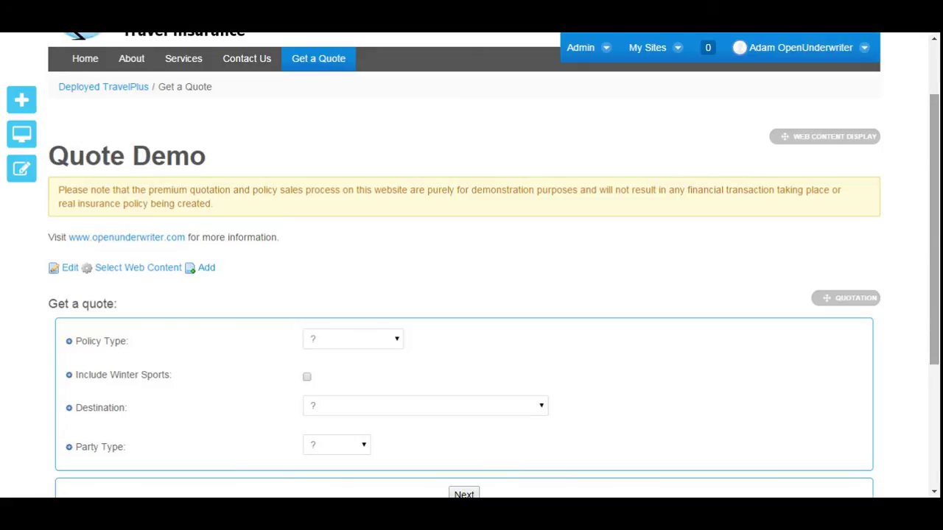
pyautogui.moveTo(30, 184)
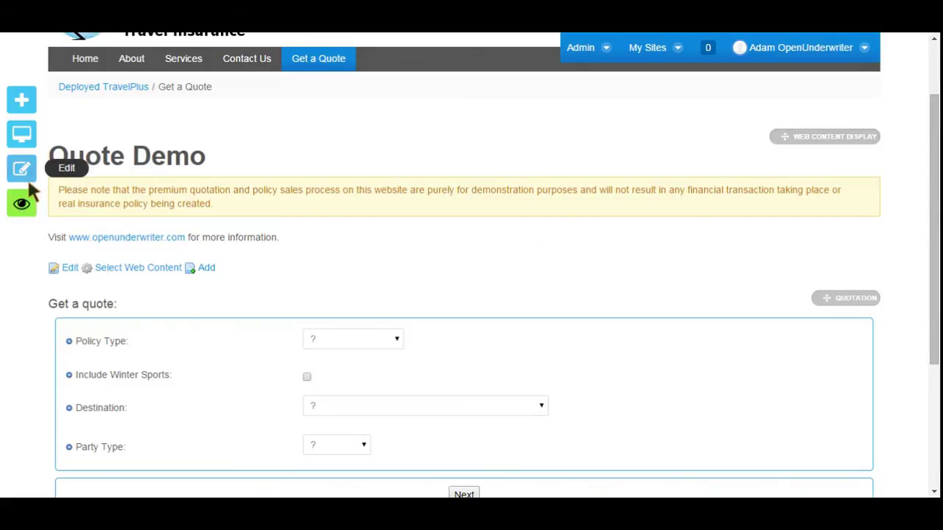
pyautogui.click(22, 205)
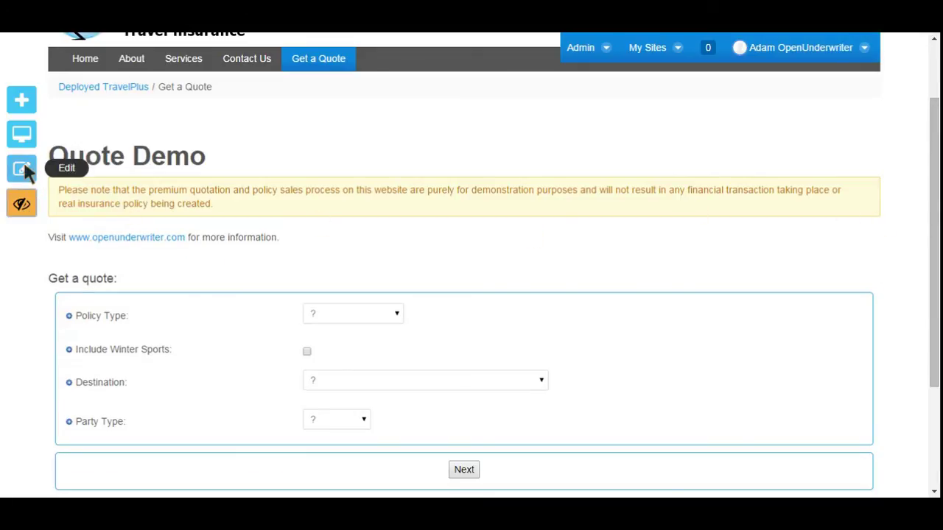
# - Preview the Get a Quote page as a smartphone rotated to landscape
pyautogui.click(21, 137)
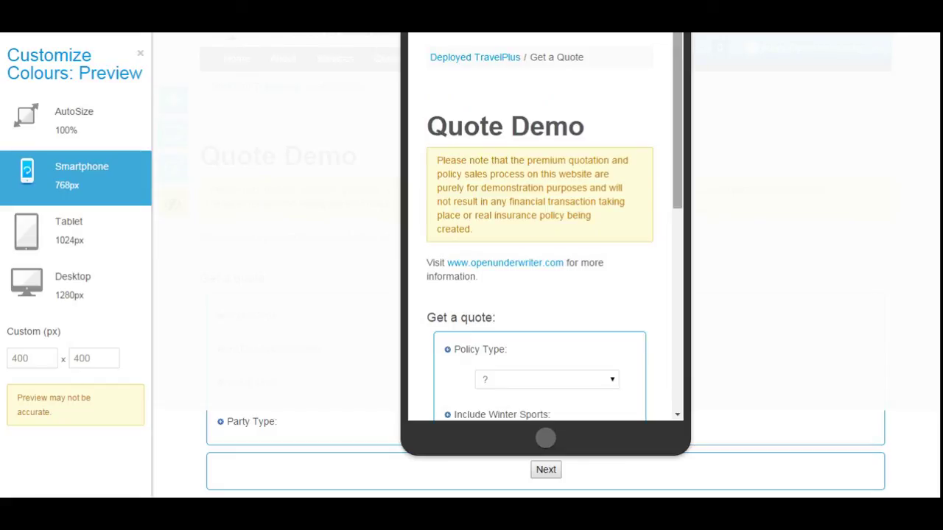
pyautogui.scroll(-5, 671, 188)
pyautogui.scroll(5, 667, 184)
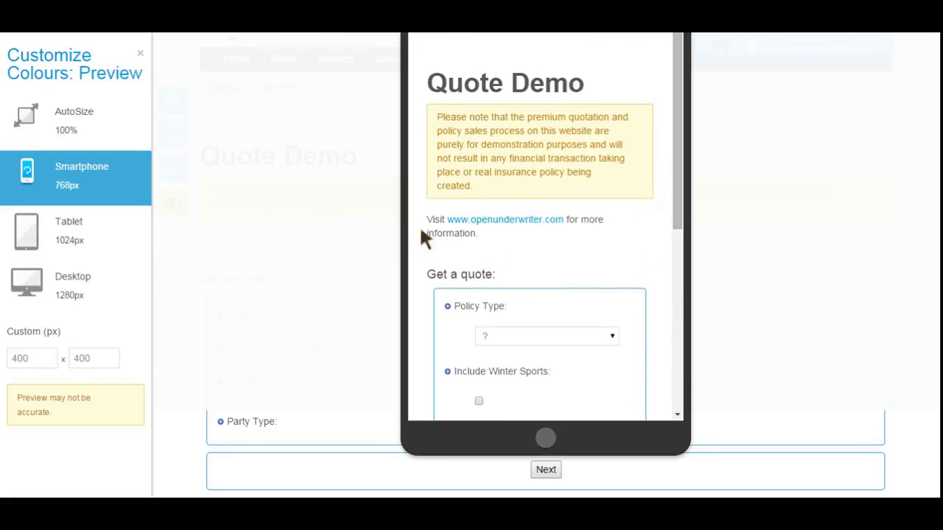
pyautogui.click(109, 184)
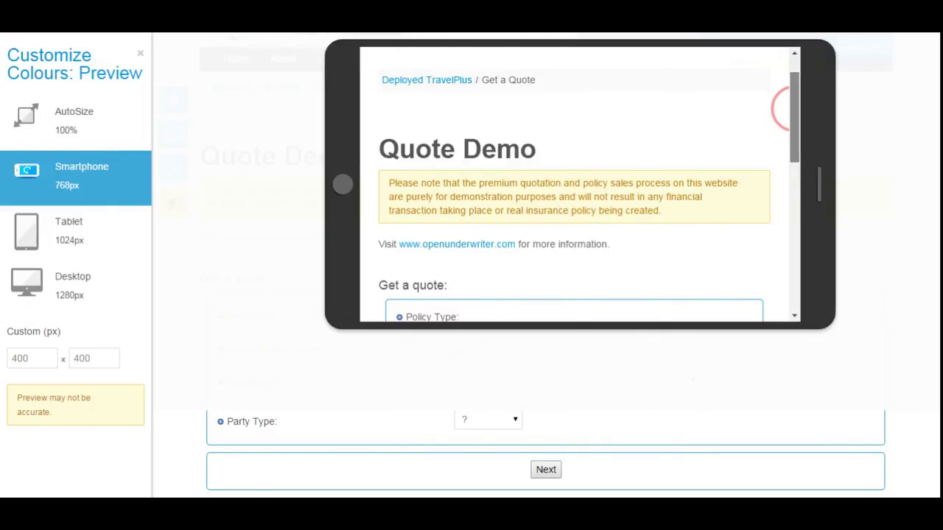
pyautogui.scroll(-3, 782, 106)
pyautogui.scroll(-2, 782, 107)
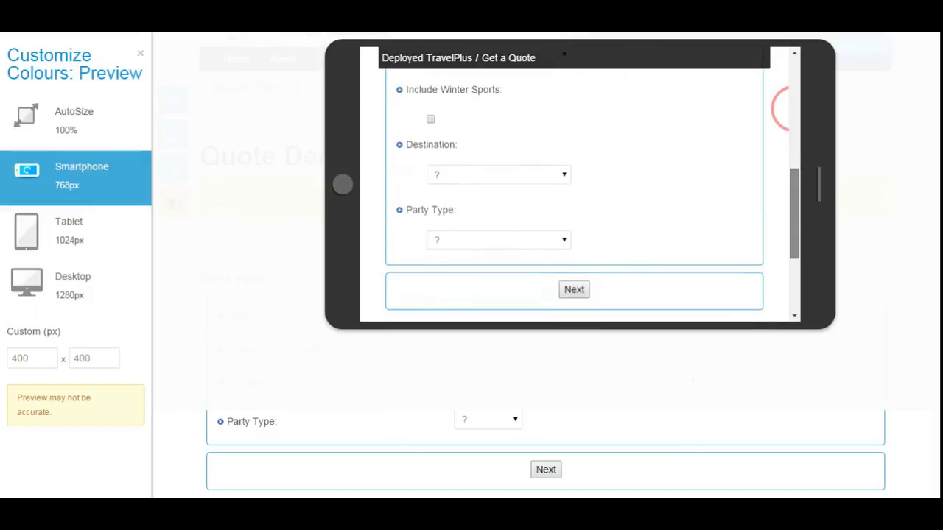
pyautogui.scroll(4, 783, 107)
pyautogui.scroll(1, 783, 107)
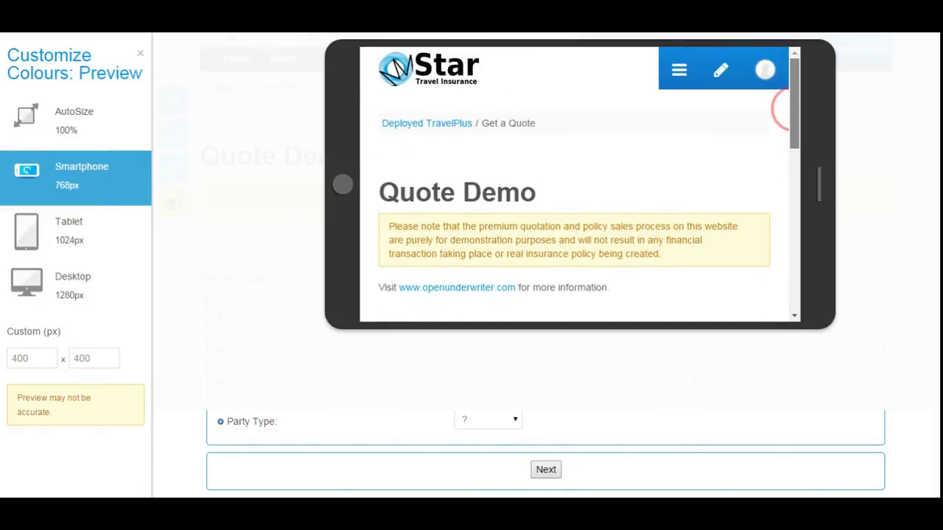
# - Open the Contact Us page from the mobile navigation menu in the preview
pyautogui.click(681, 75)
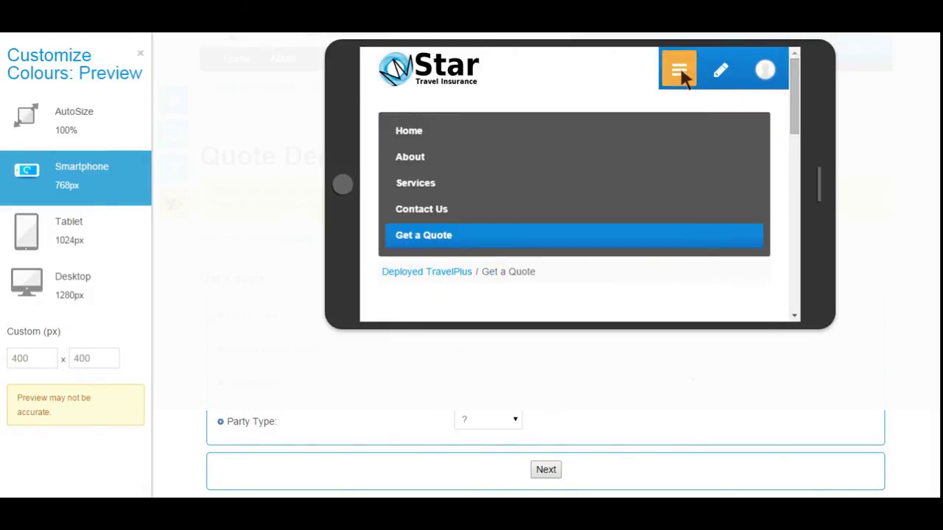
pyautogui.click(474, 212)
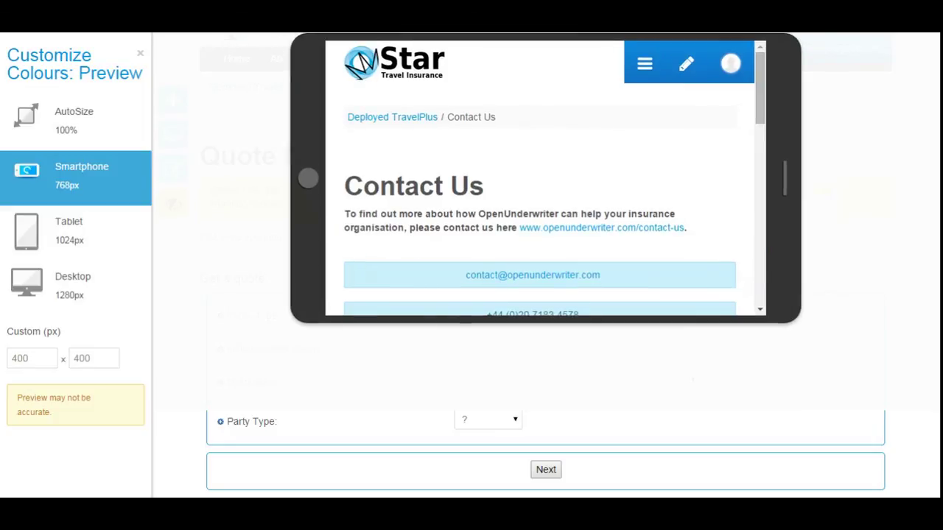
pyautogui.scroll(-5, 748, 94)
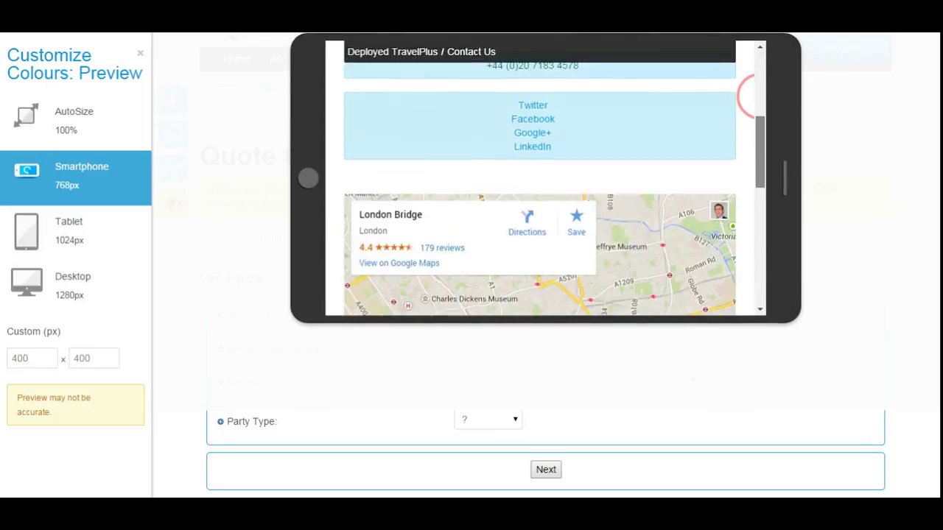
pyautogui.scroll(-3, 748, 95)
pyautogui.scroll(8, 748, 95)
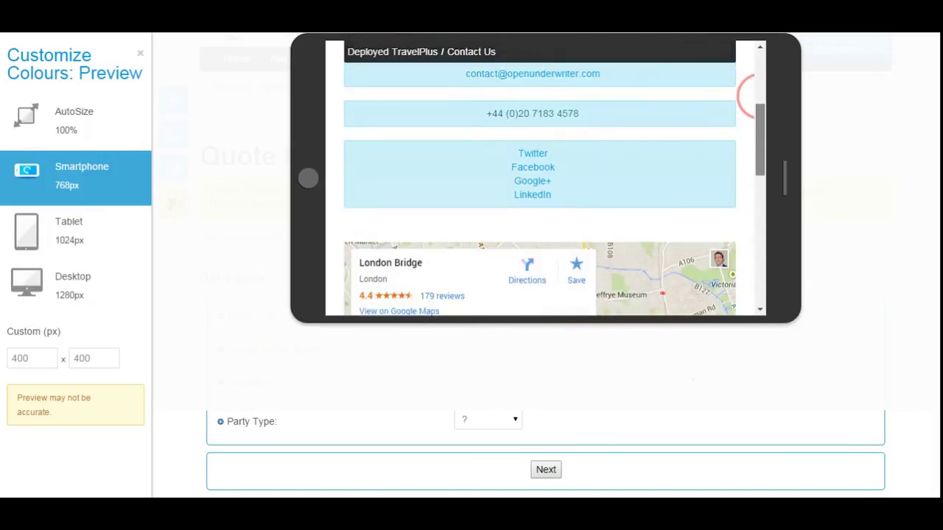
pyautogui.scroll(2, 748, 94)
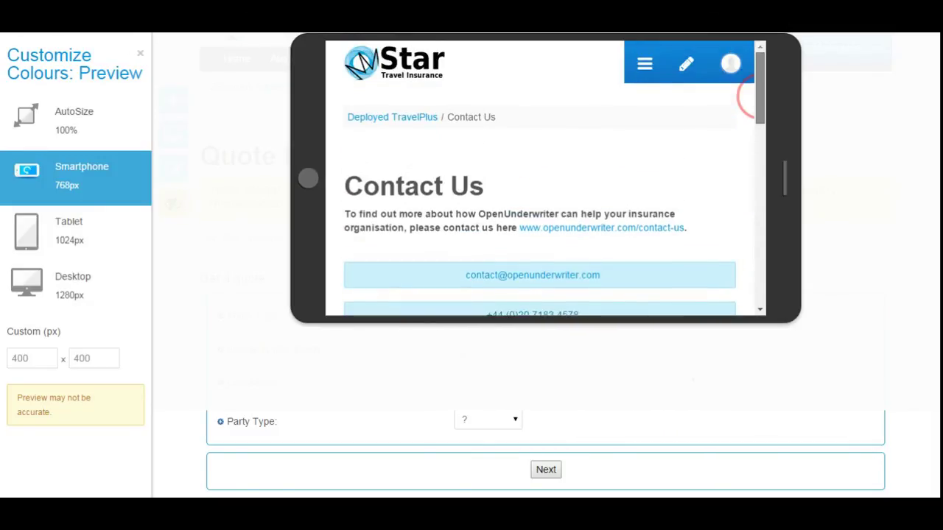
# - Go to the Home page via the mobile menu and browse it in the preview
pyautogui.click(647, 66)
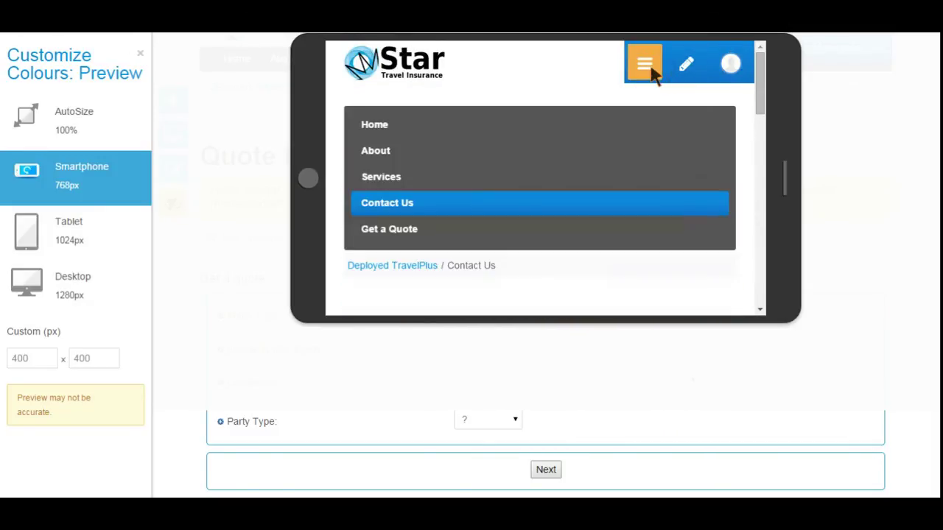
pyautogui.click(623, 131)
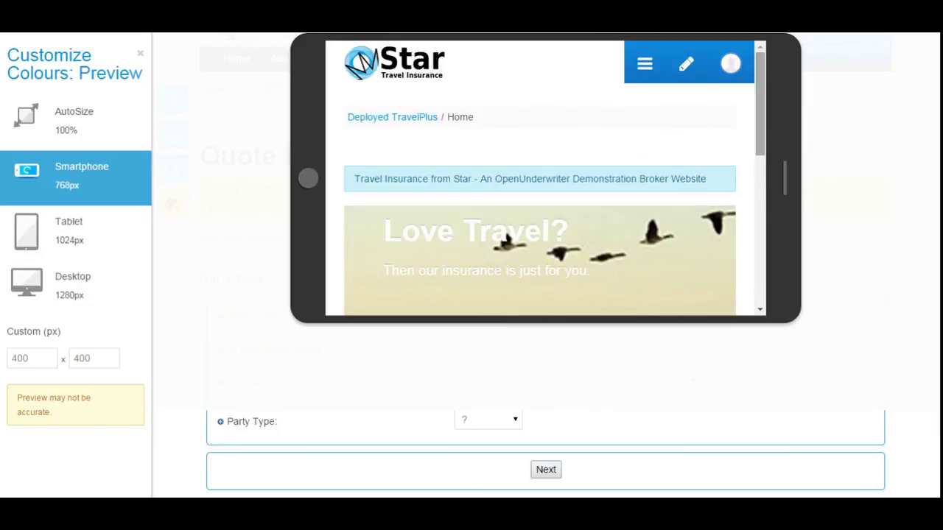
pyautogui.scroll(-3, 759, 118)
pyautogui.scroll(-3, 751, 118)
pyautogui.scroll(-3, 751, 116)
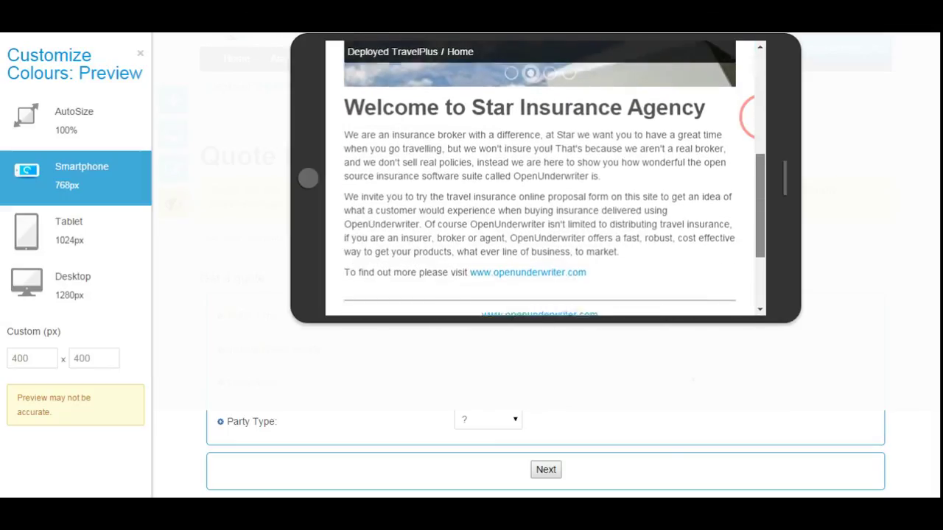
pyautogui.scroll(-3, 751, 117)
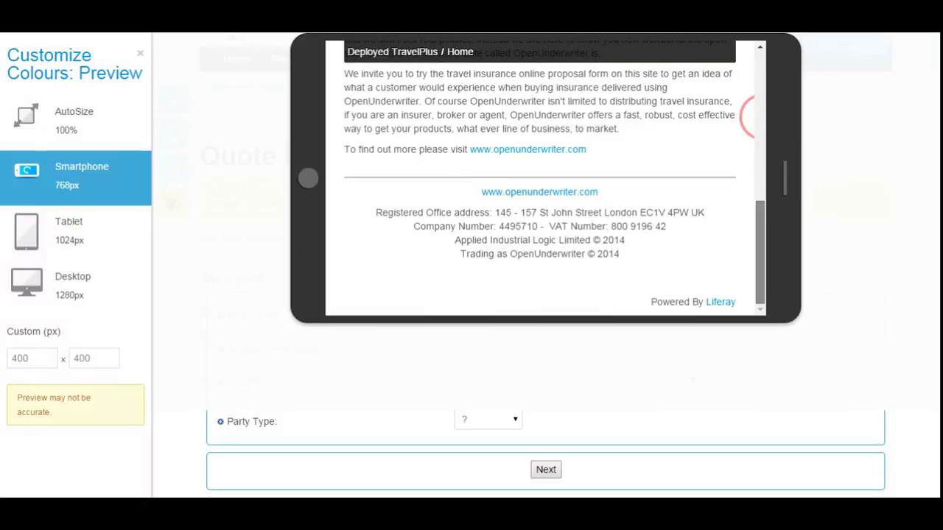
pyautogui.scroll(6, 751, 117)
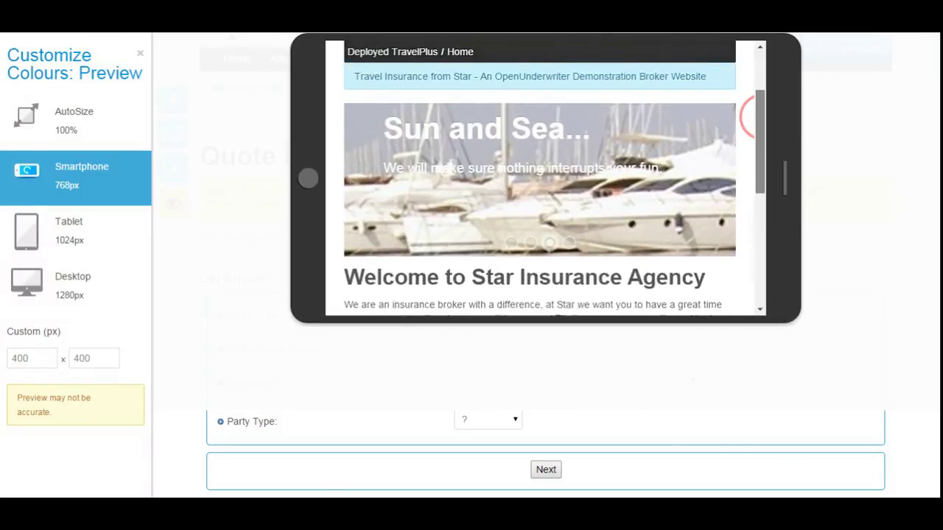
pyautogui.scroll(1, 752, 117)
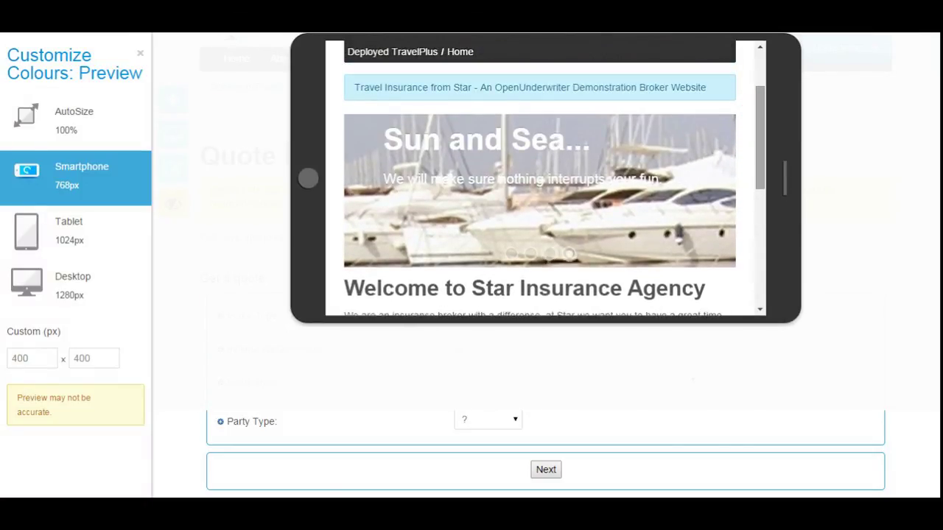